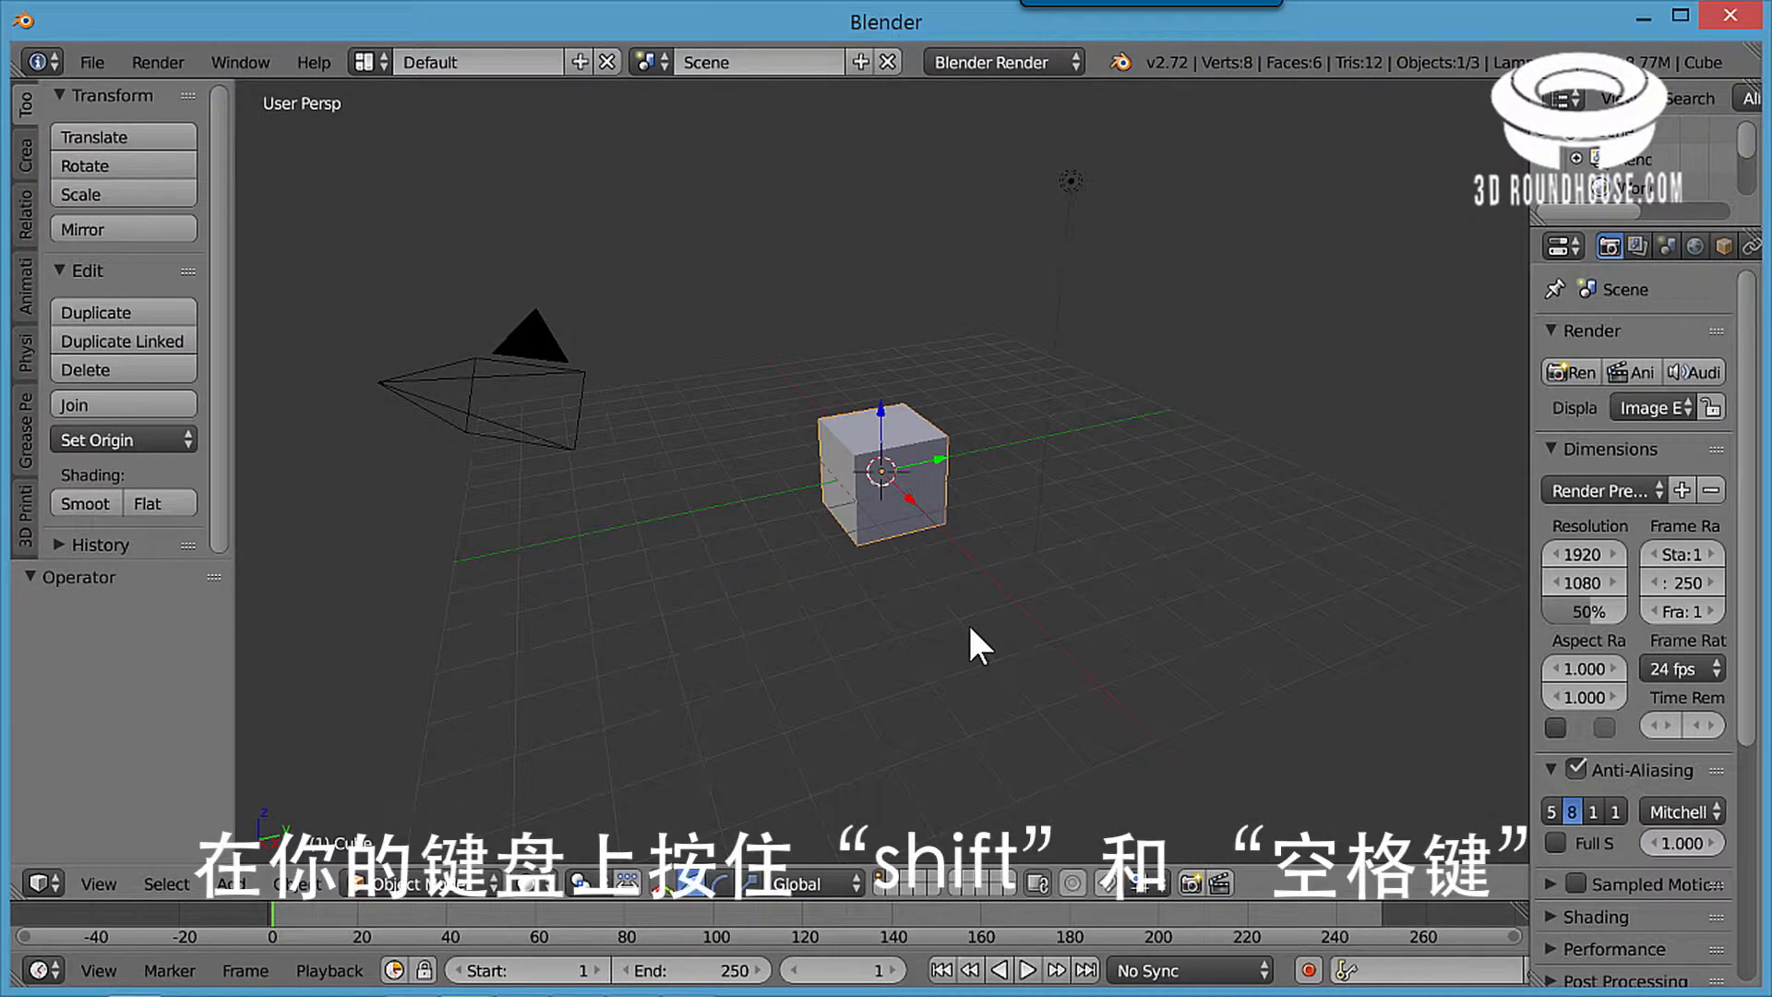
Step: Maximize the 3D viewport and get a closer view of the default cube
key(shift+space)
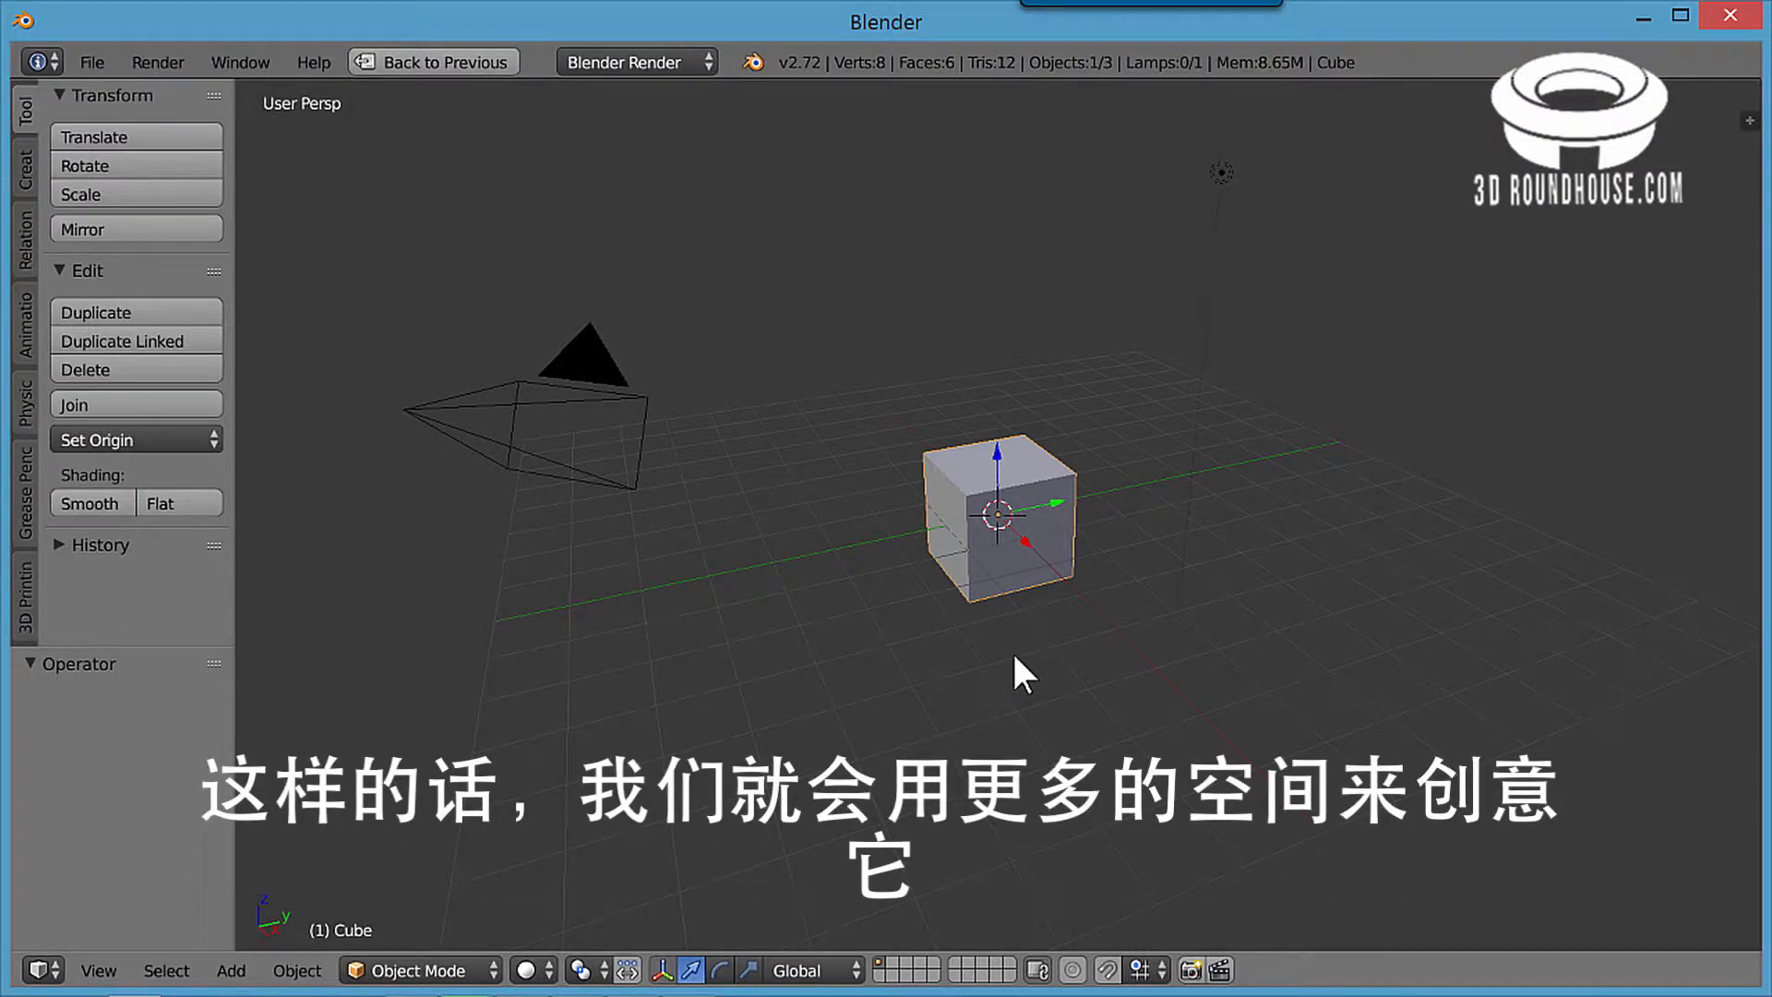
scroll(1015, 657, up, 4)
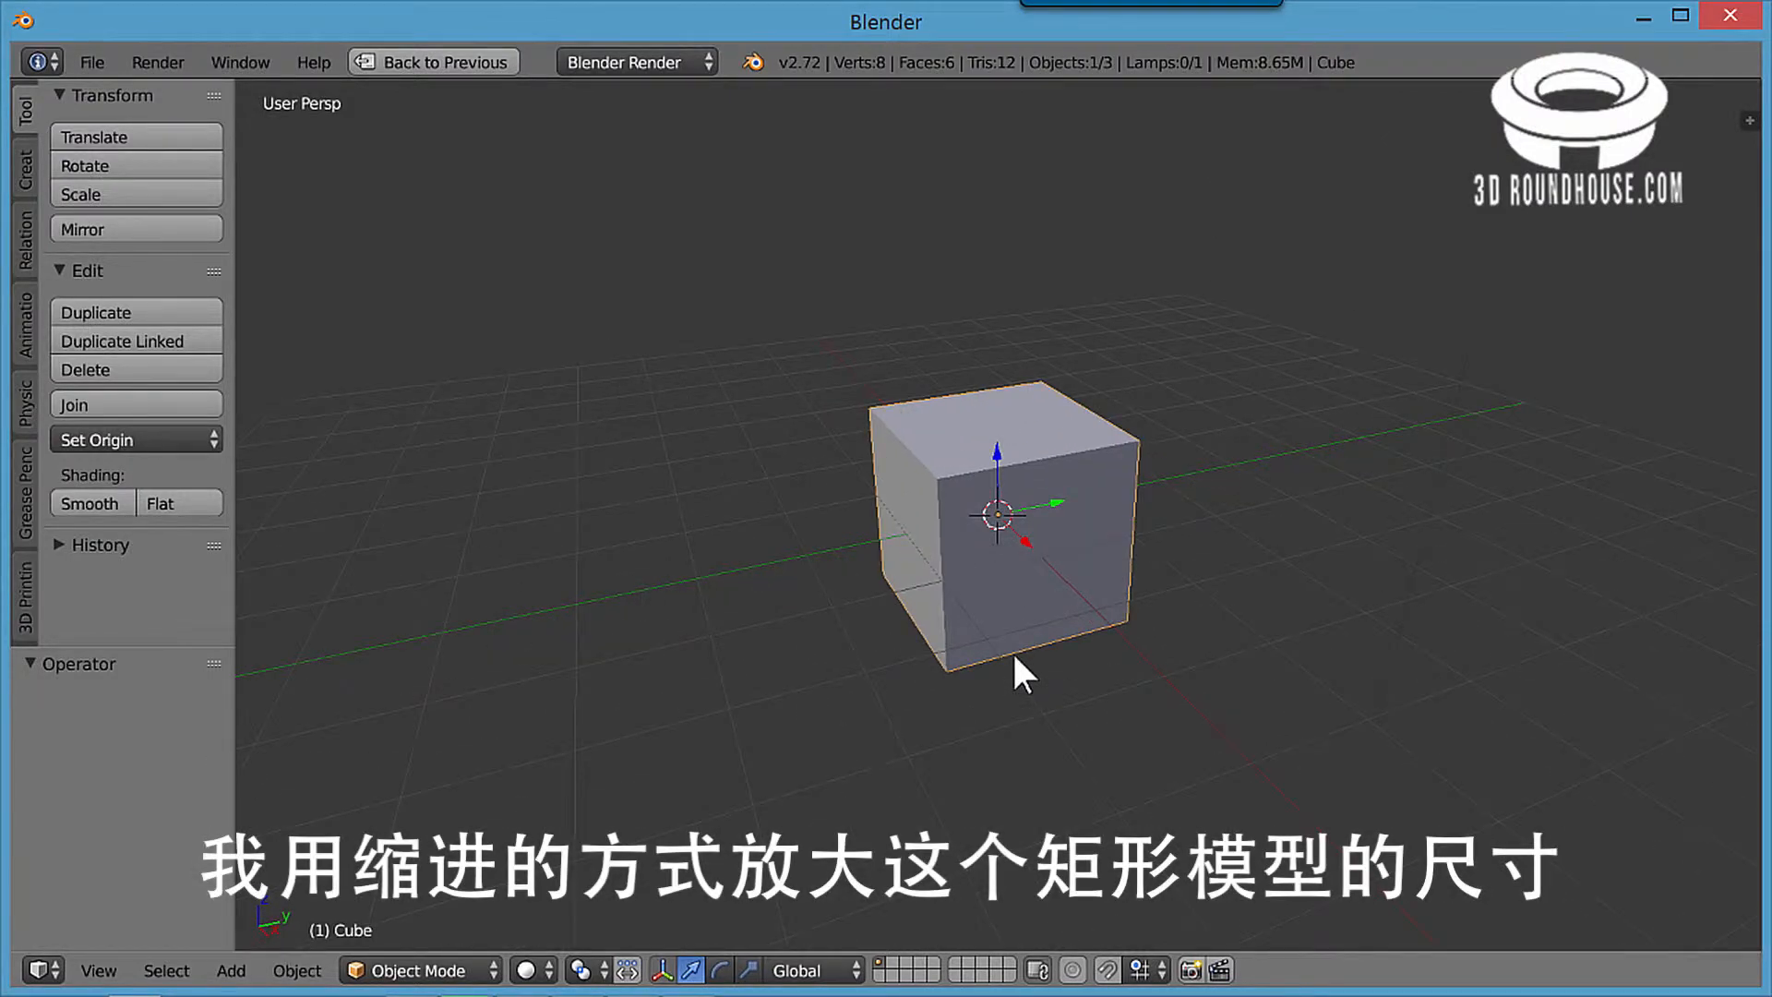
scroll(1012, 650, up, 1)
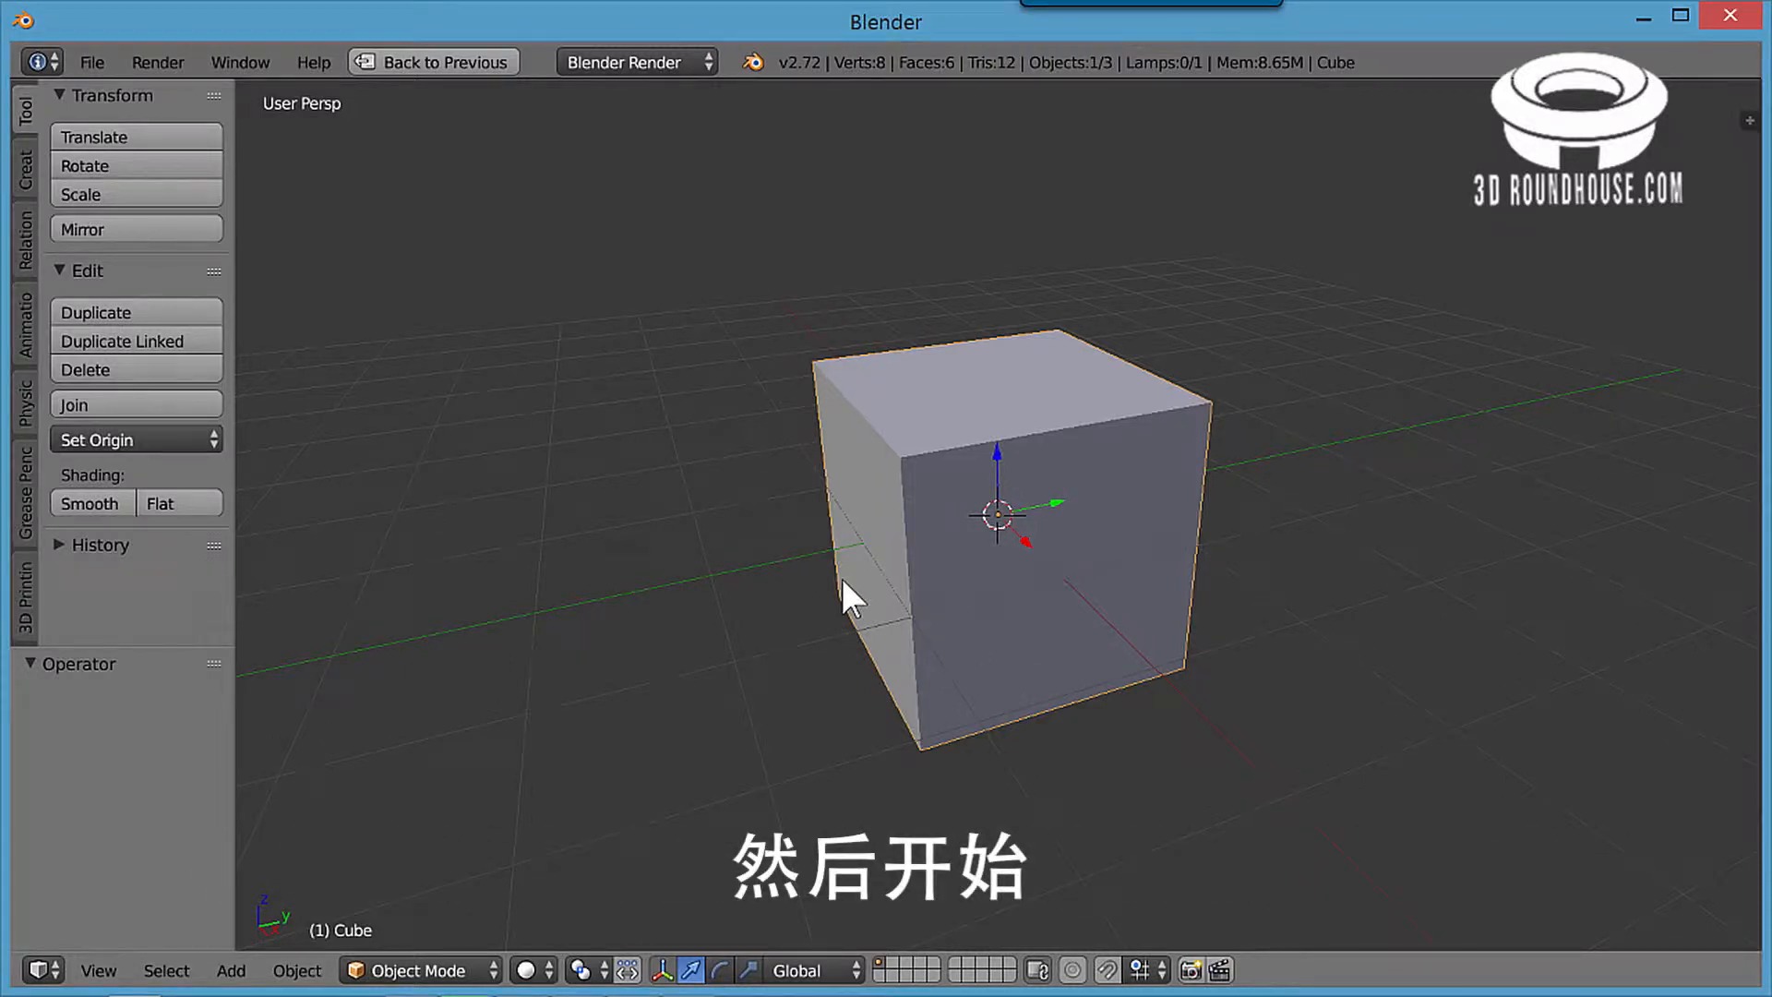
Step: Put the cube into Edit Mode with face selection active
click(465, 972)
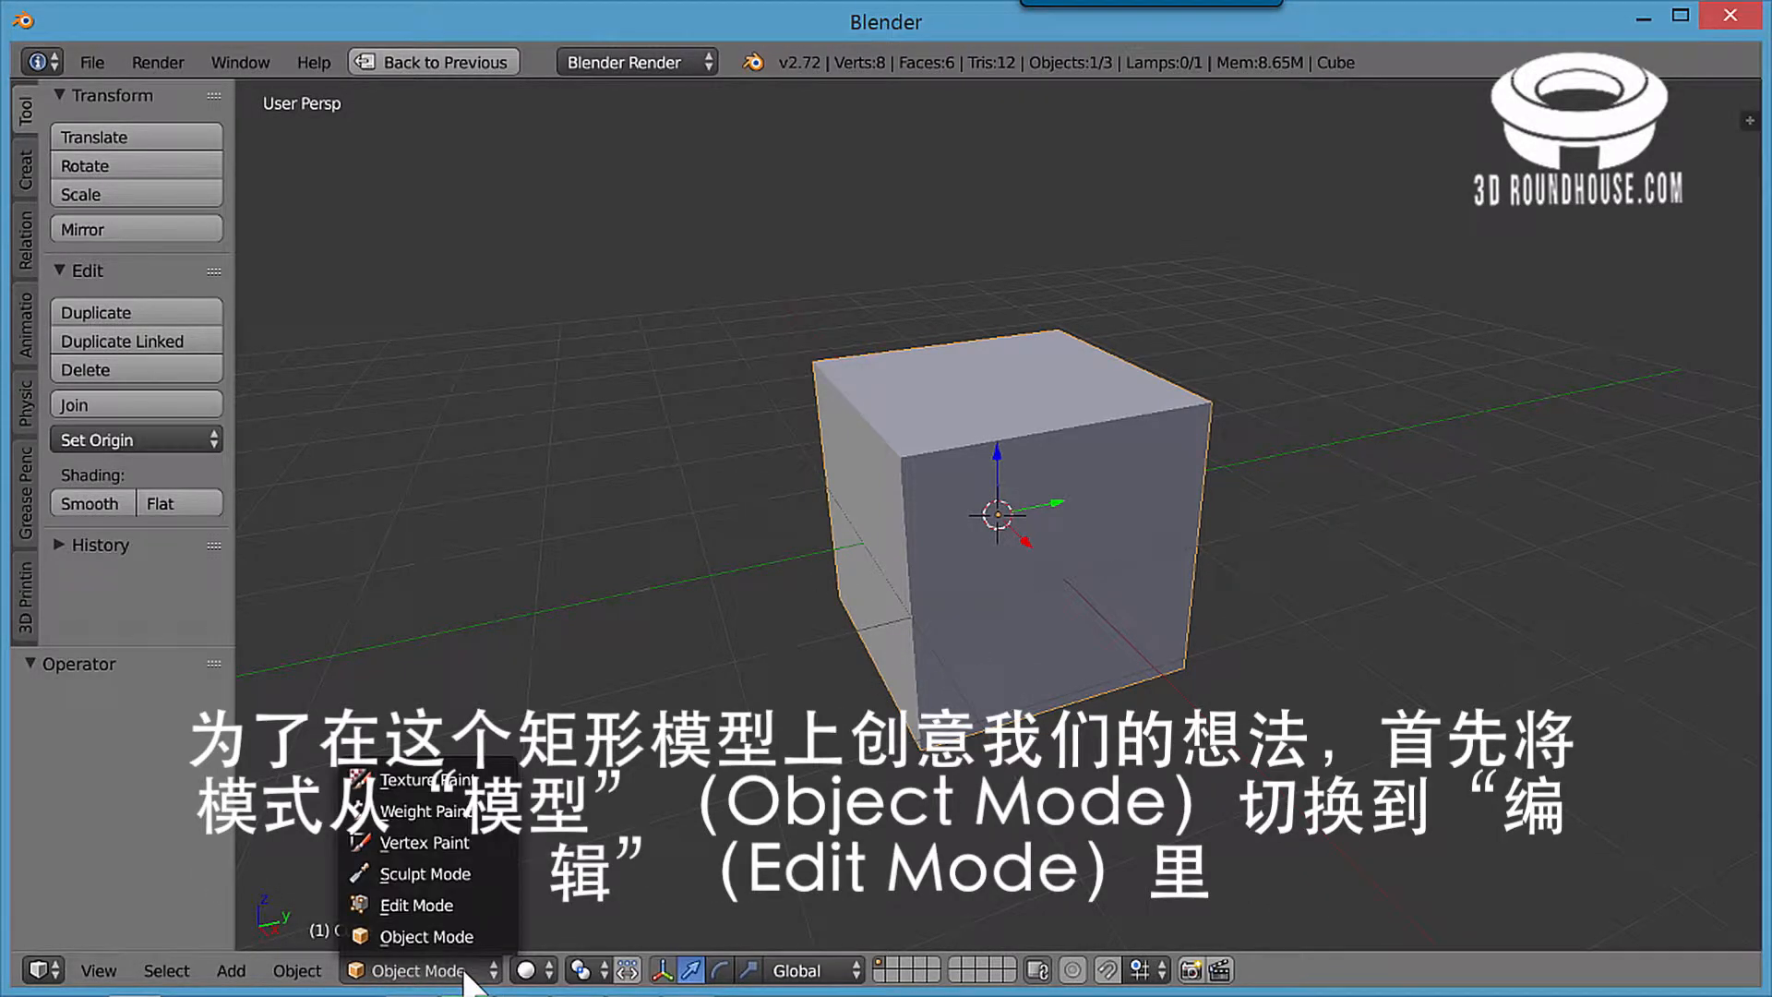
click(463, 904)
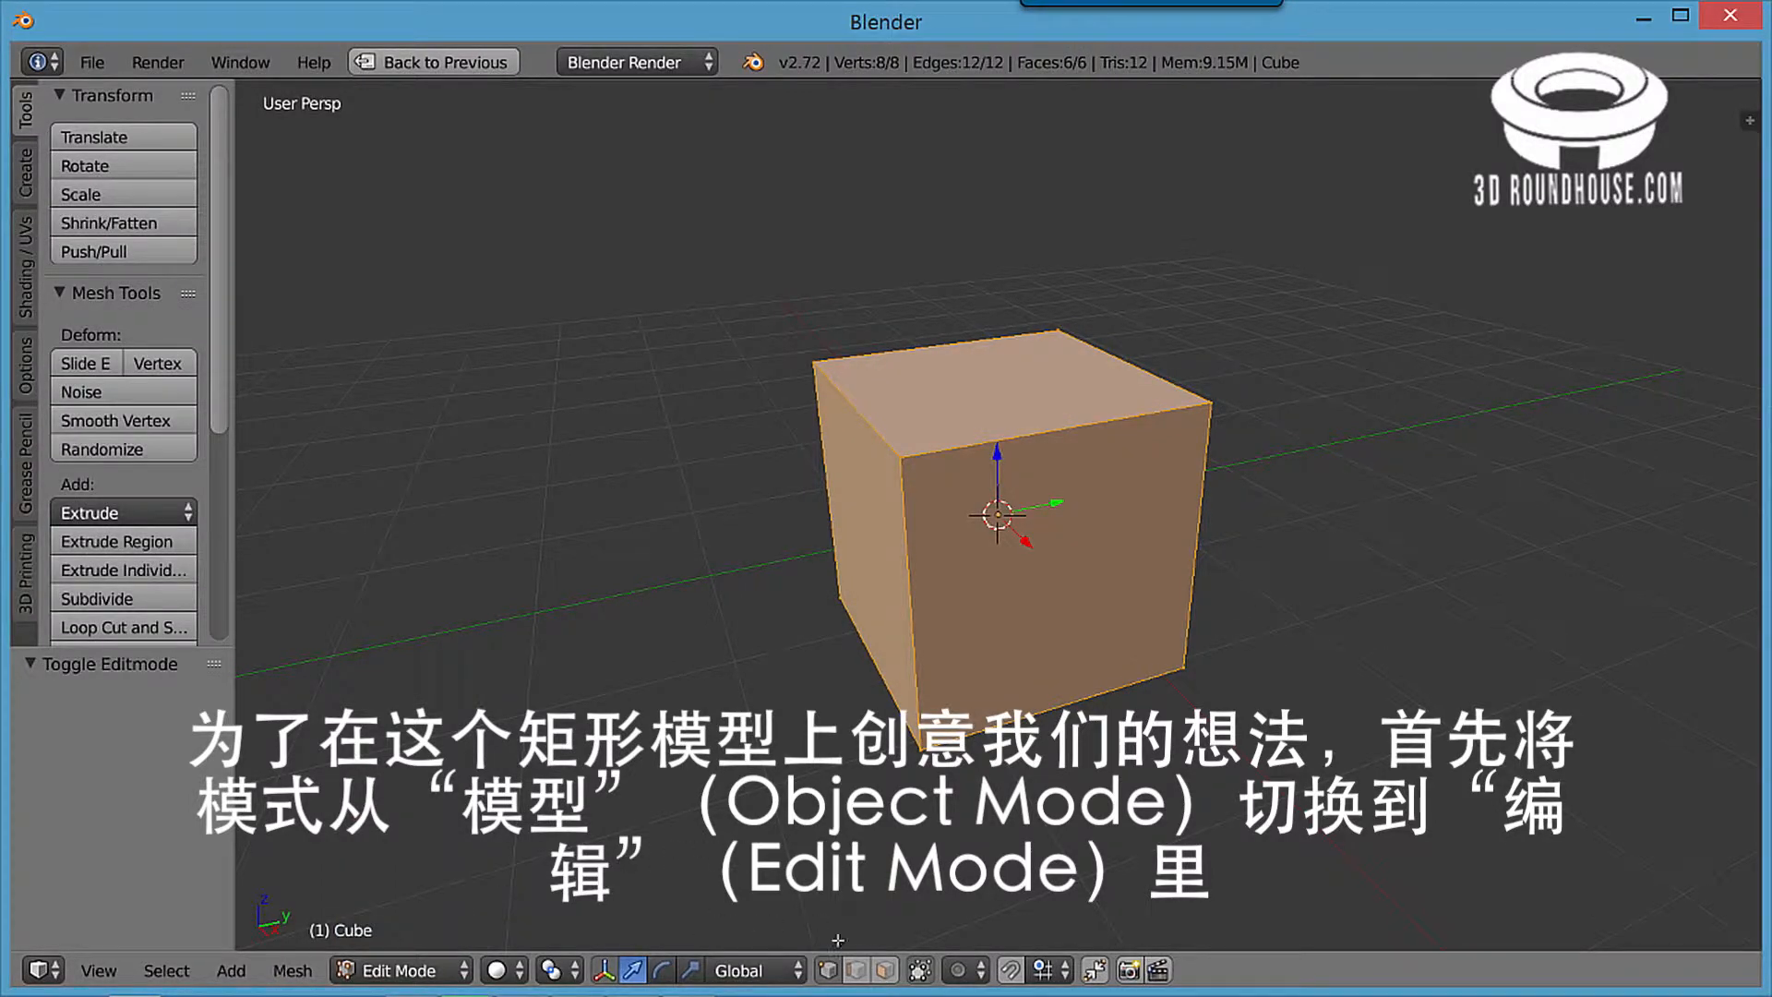
click(887, 971)
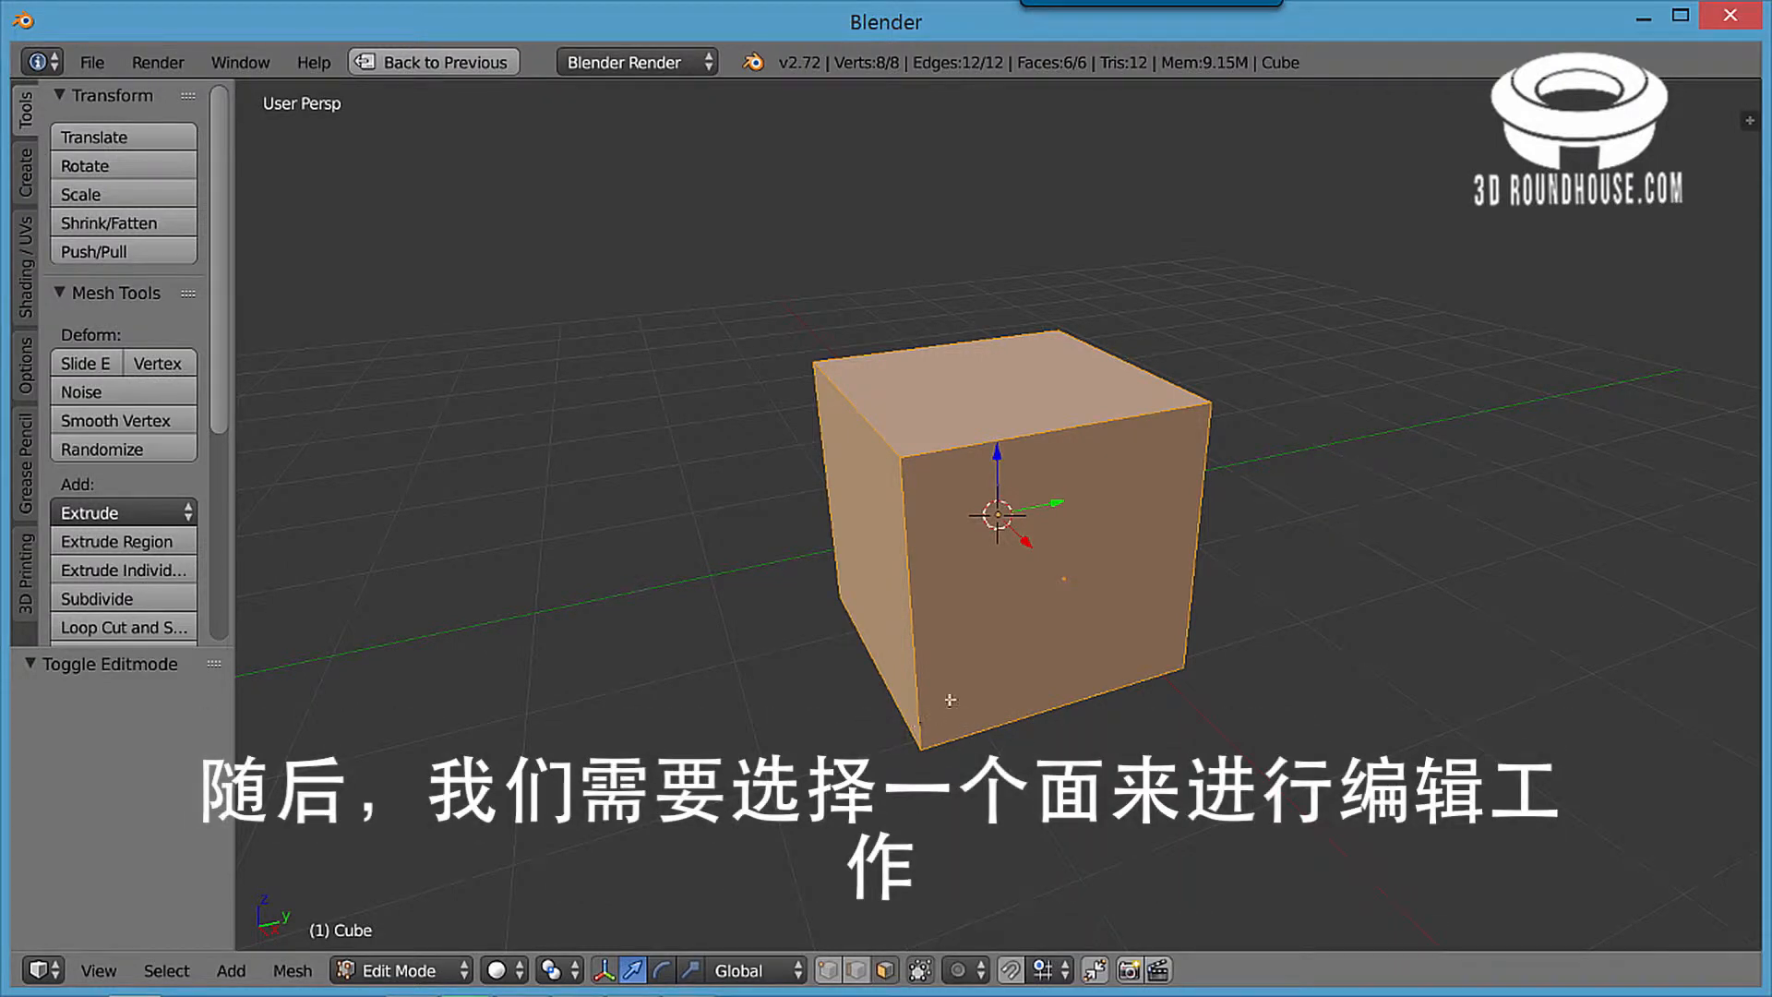
Step: Raise the cube's top face 2 units along the global Z axis
right_click(997, 400)
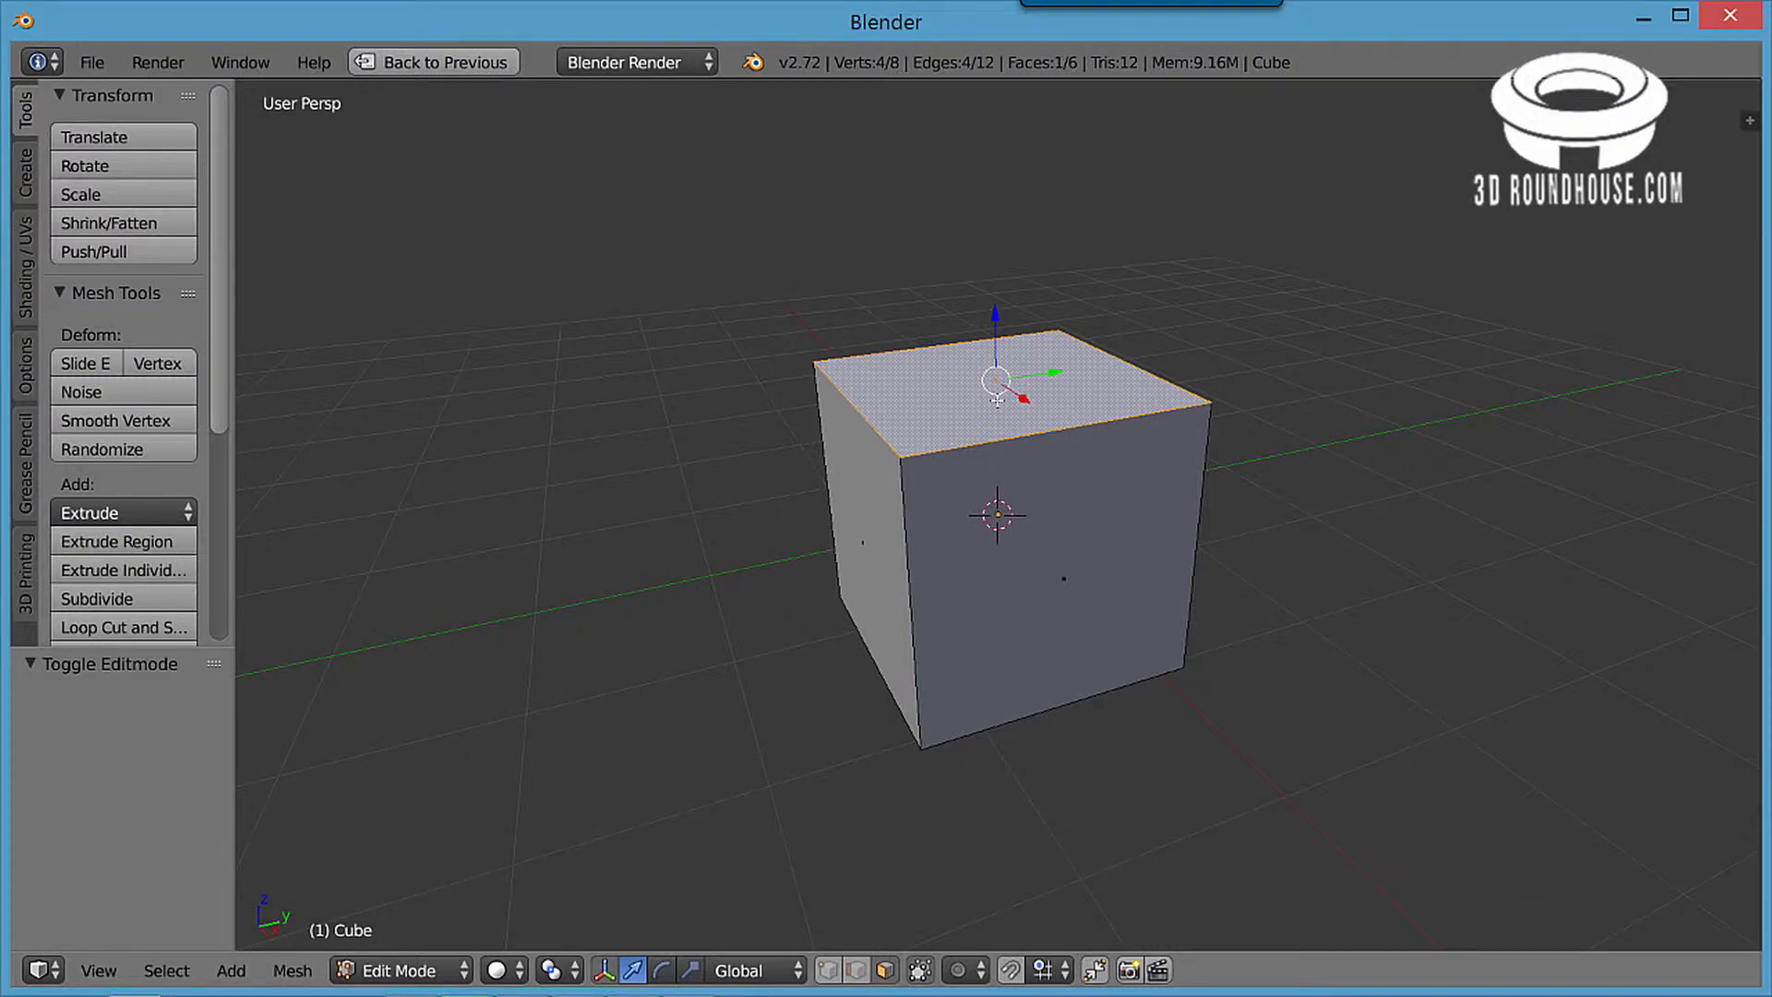
key(g)
key(z)
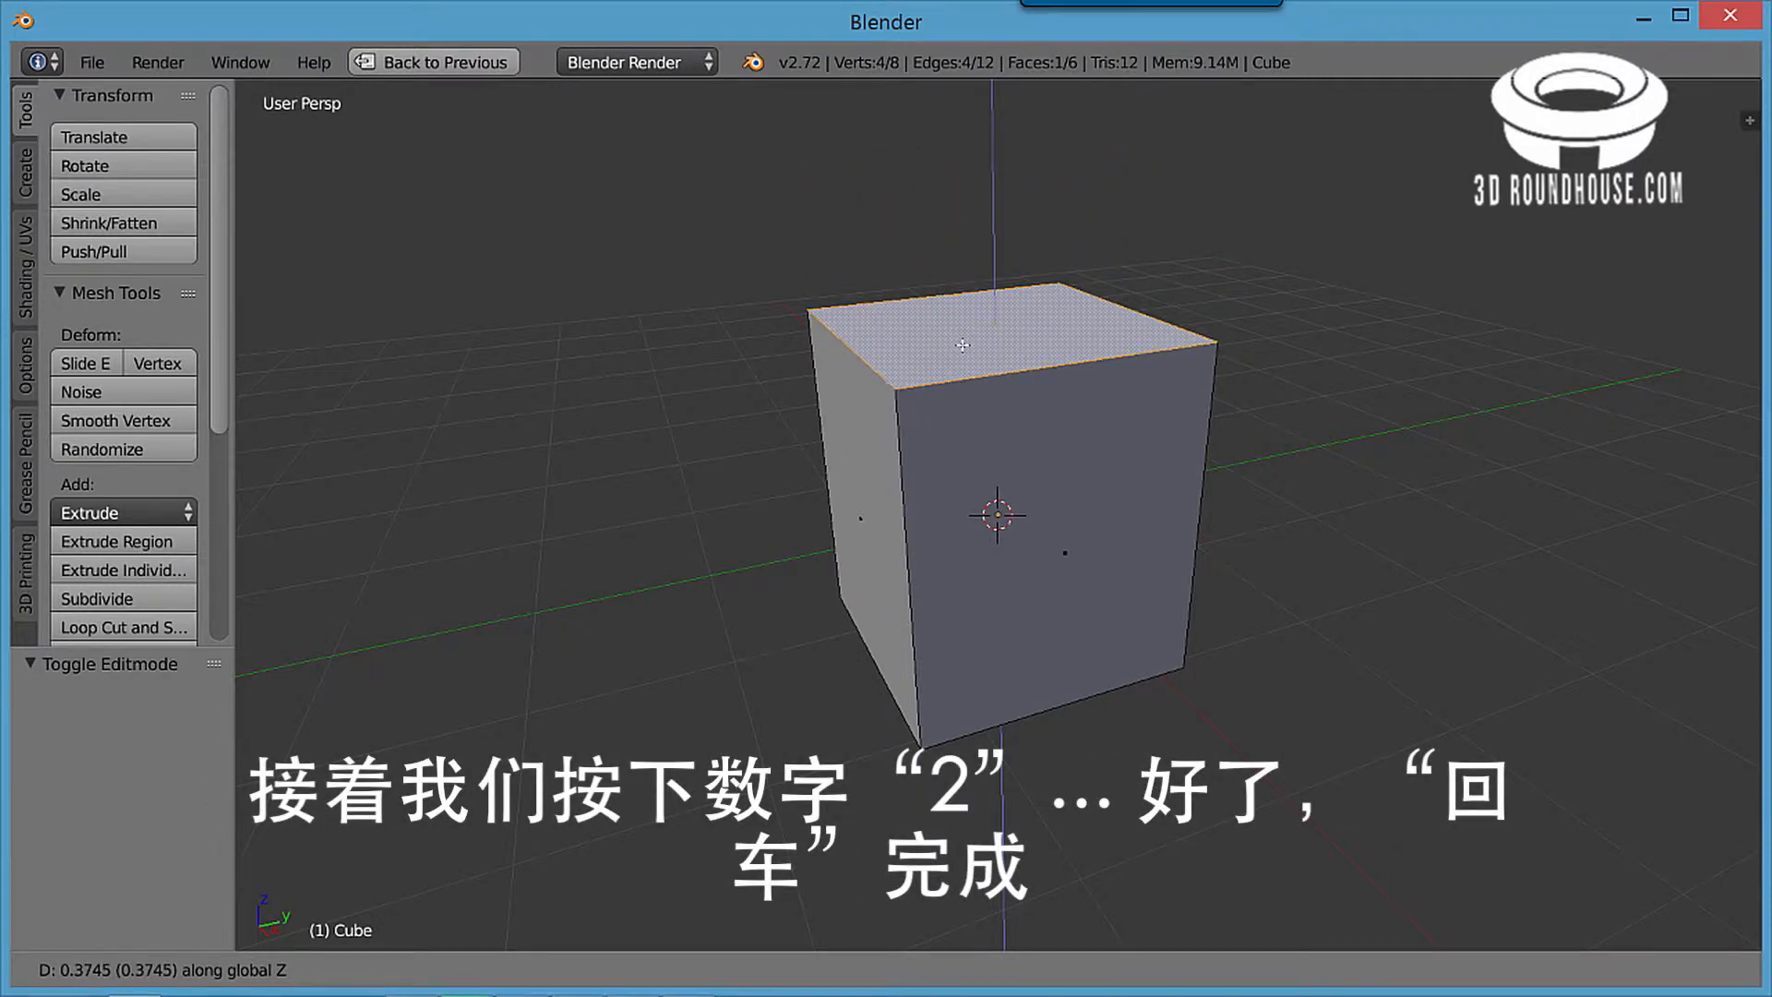
key(2)
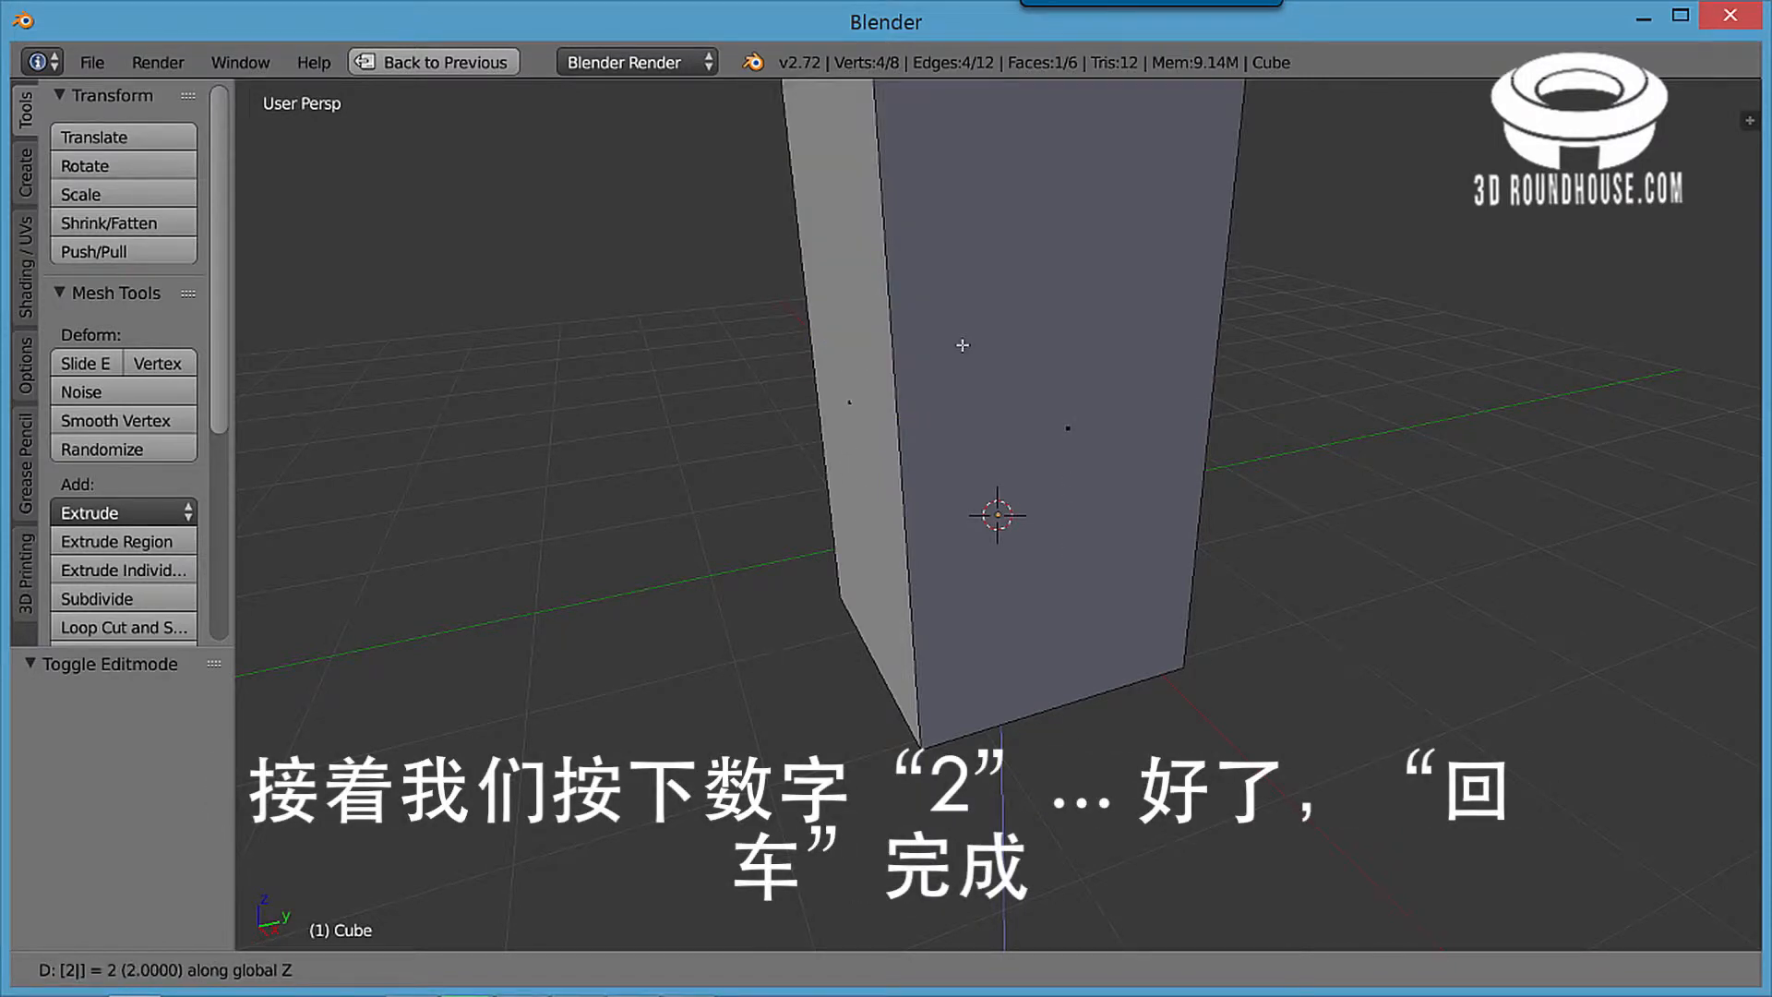
key(Return)
Step: Inspect the stretched block from an angle and in the front view
scroll(963, 349, down, 4)
middle_drag(962, 353, 912, 403)
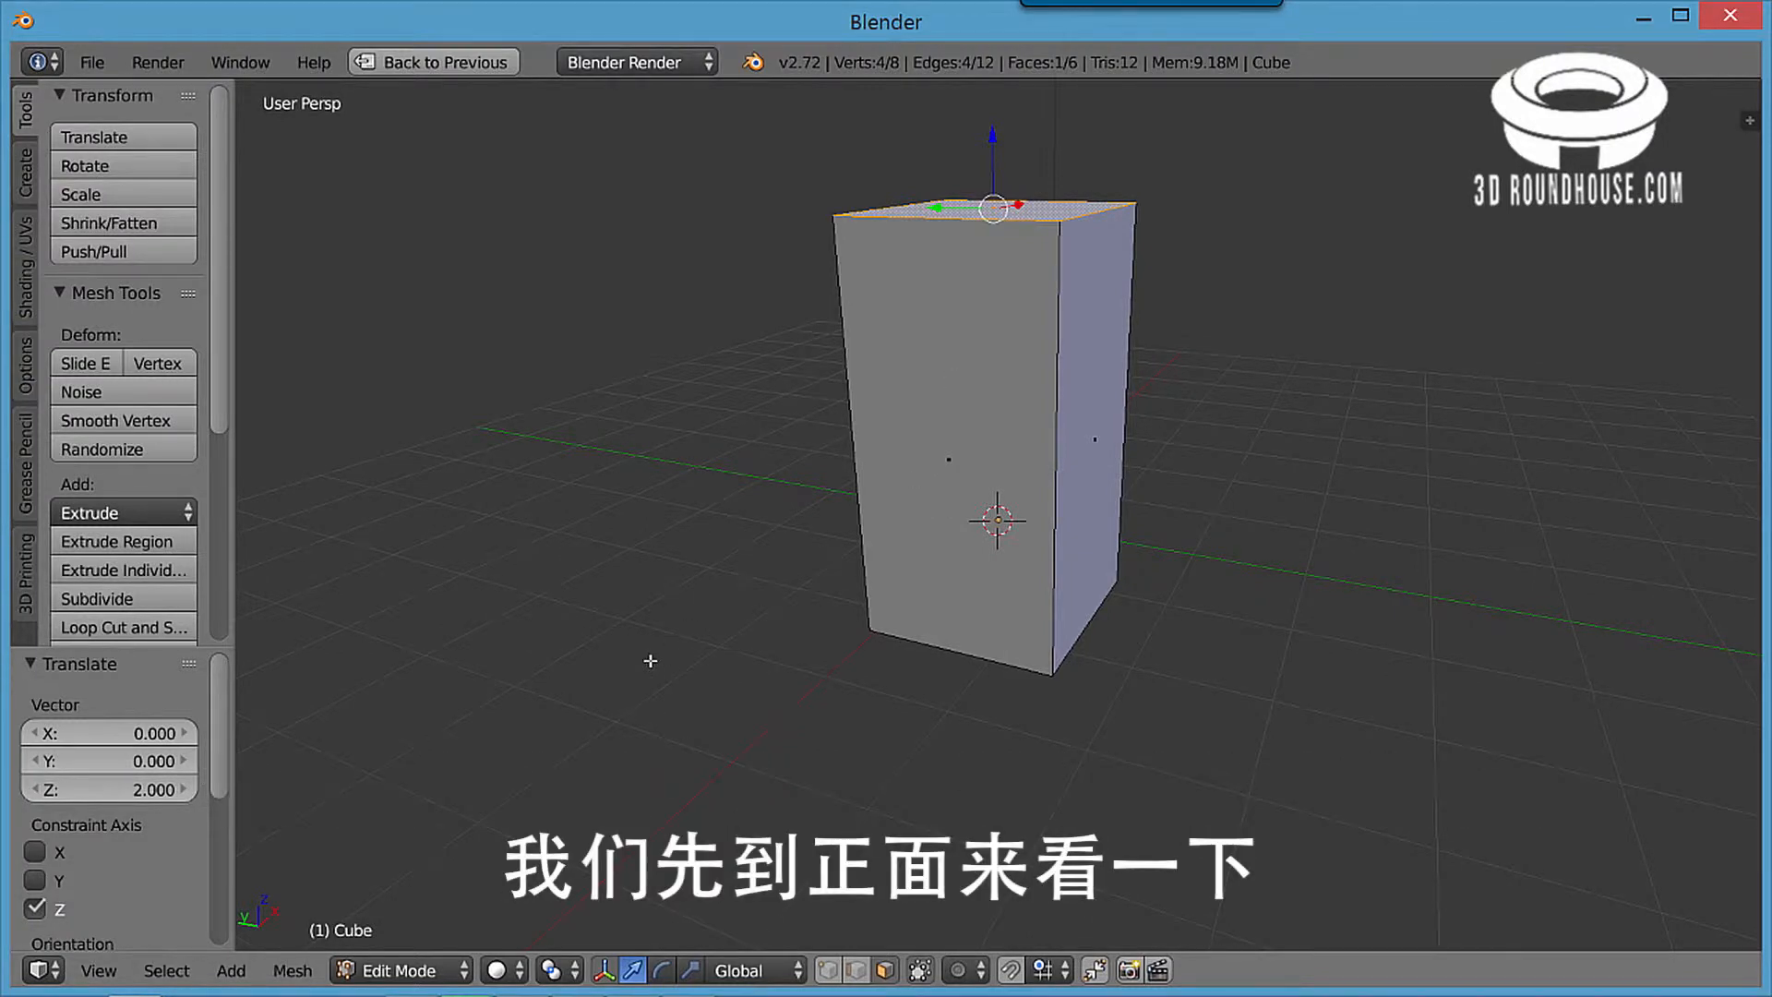
key(KP_1)
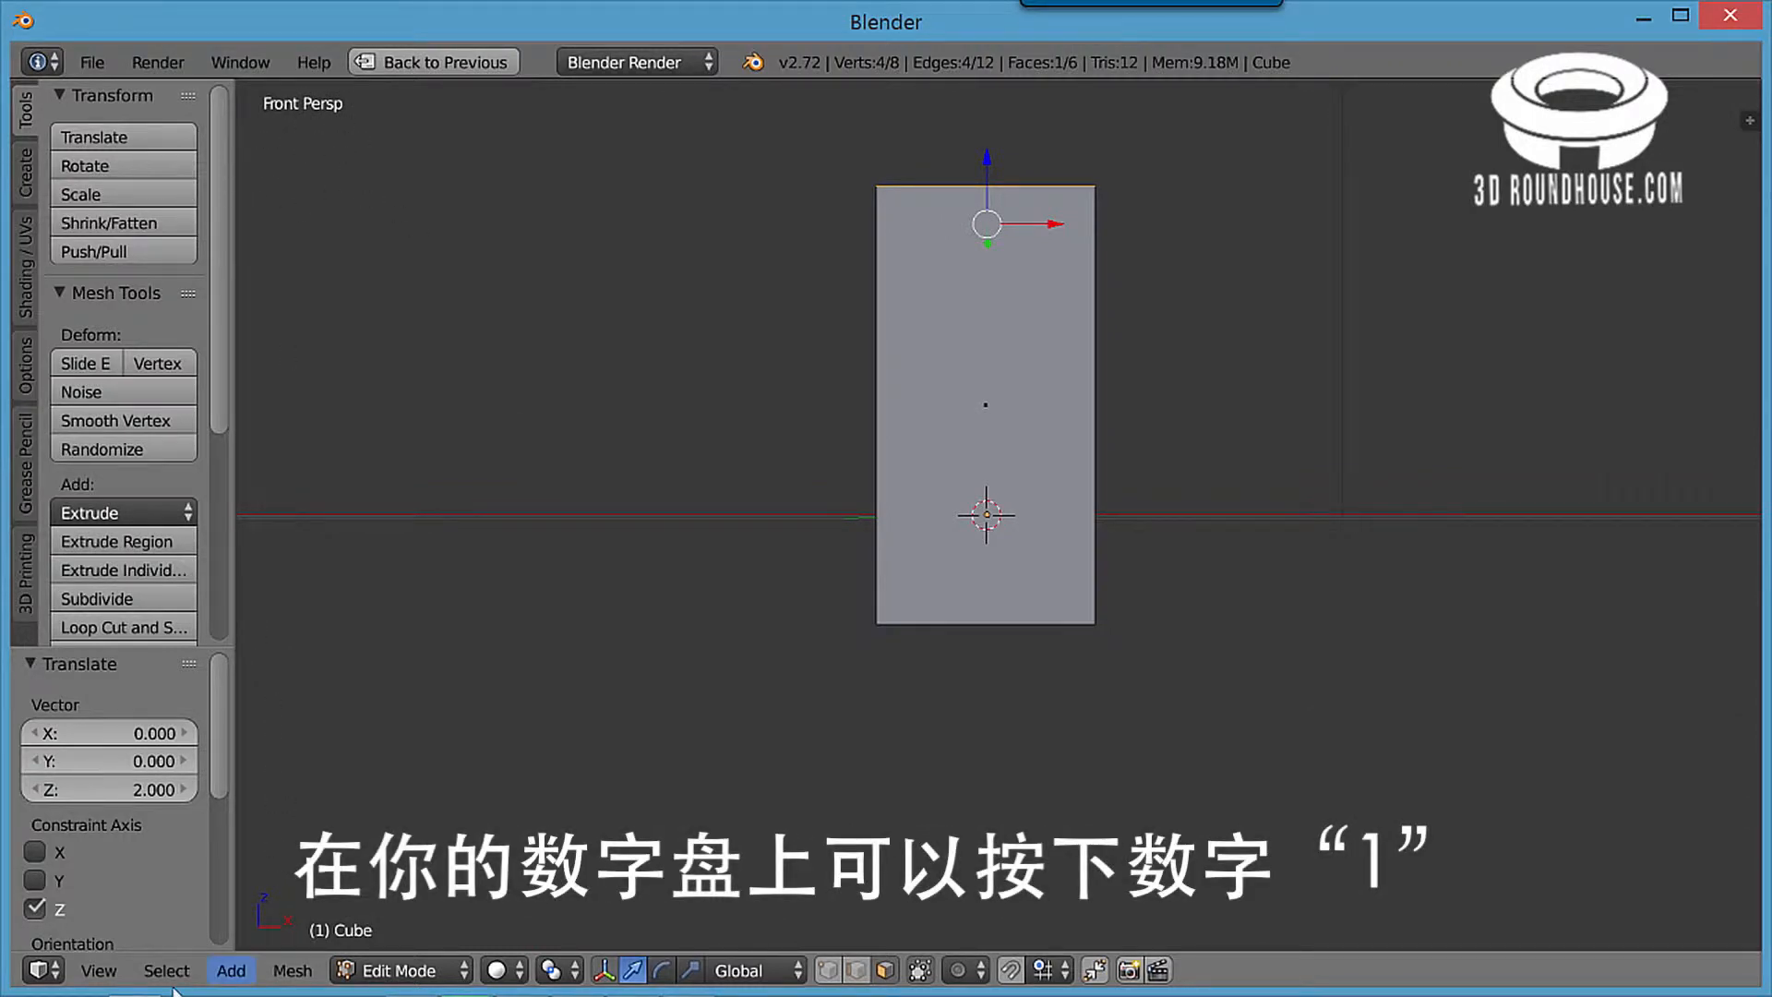
click(99, 970)
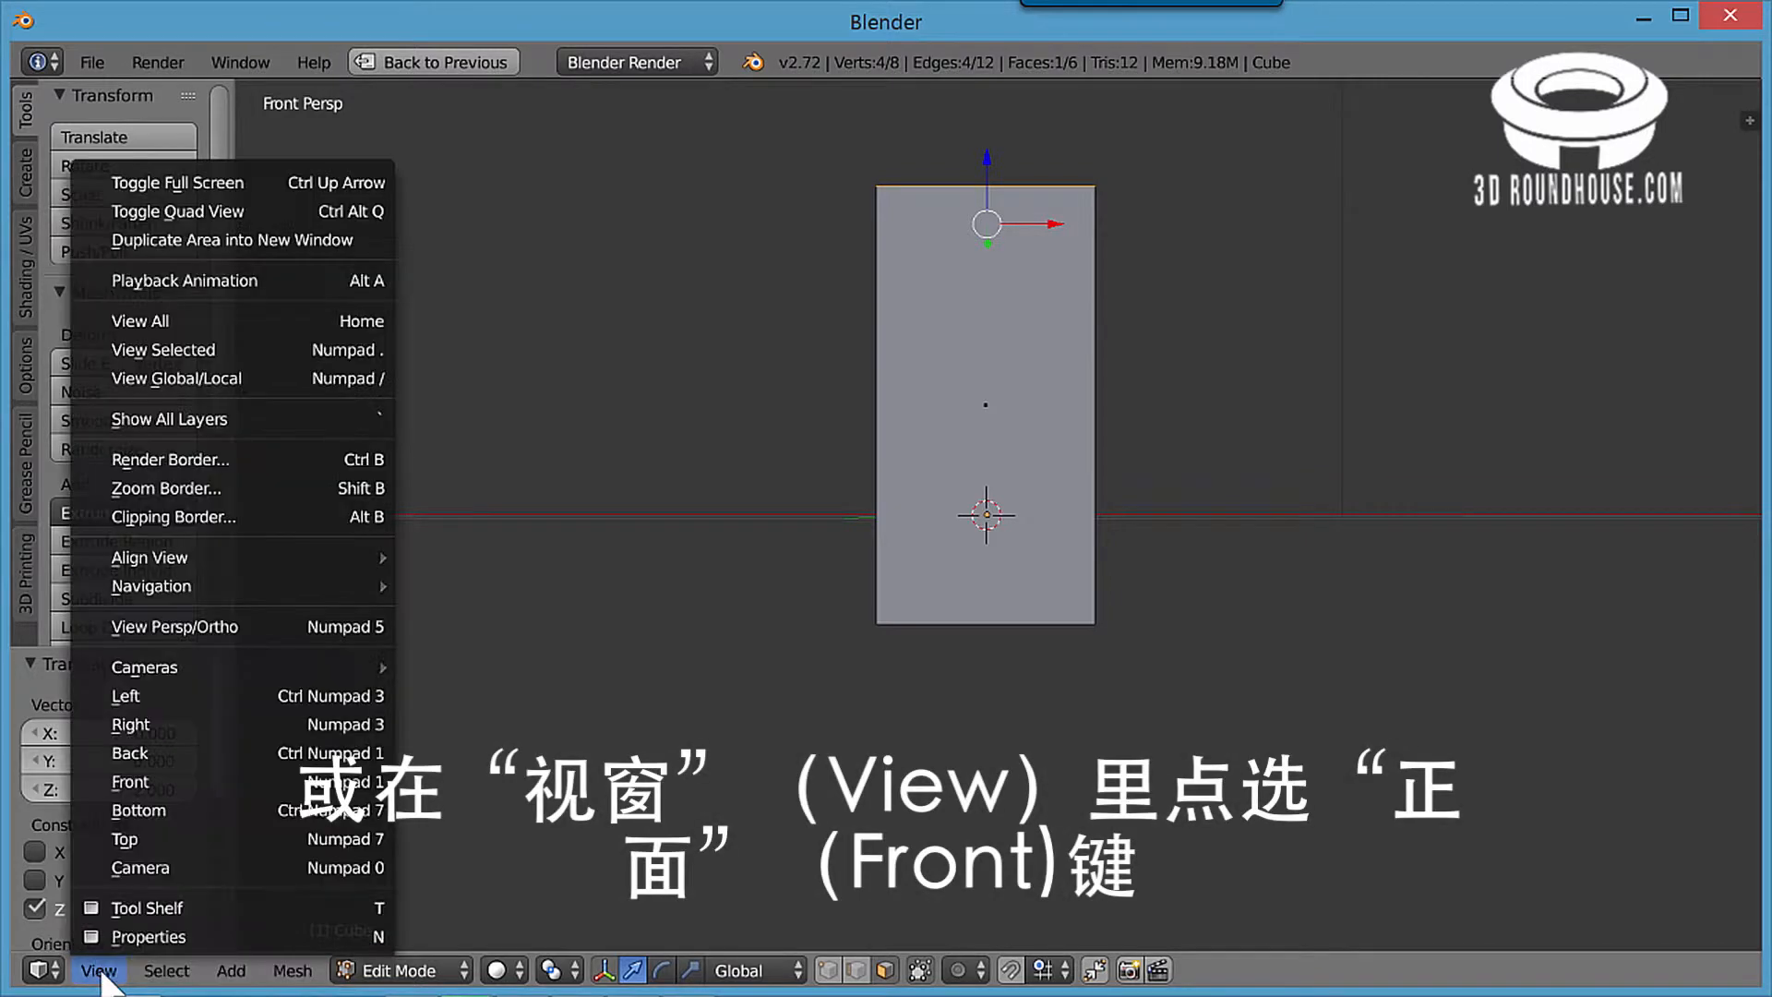
click(147, 781)
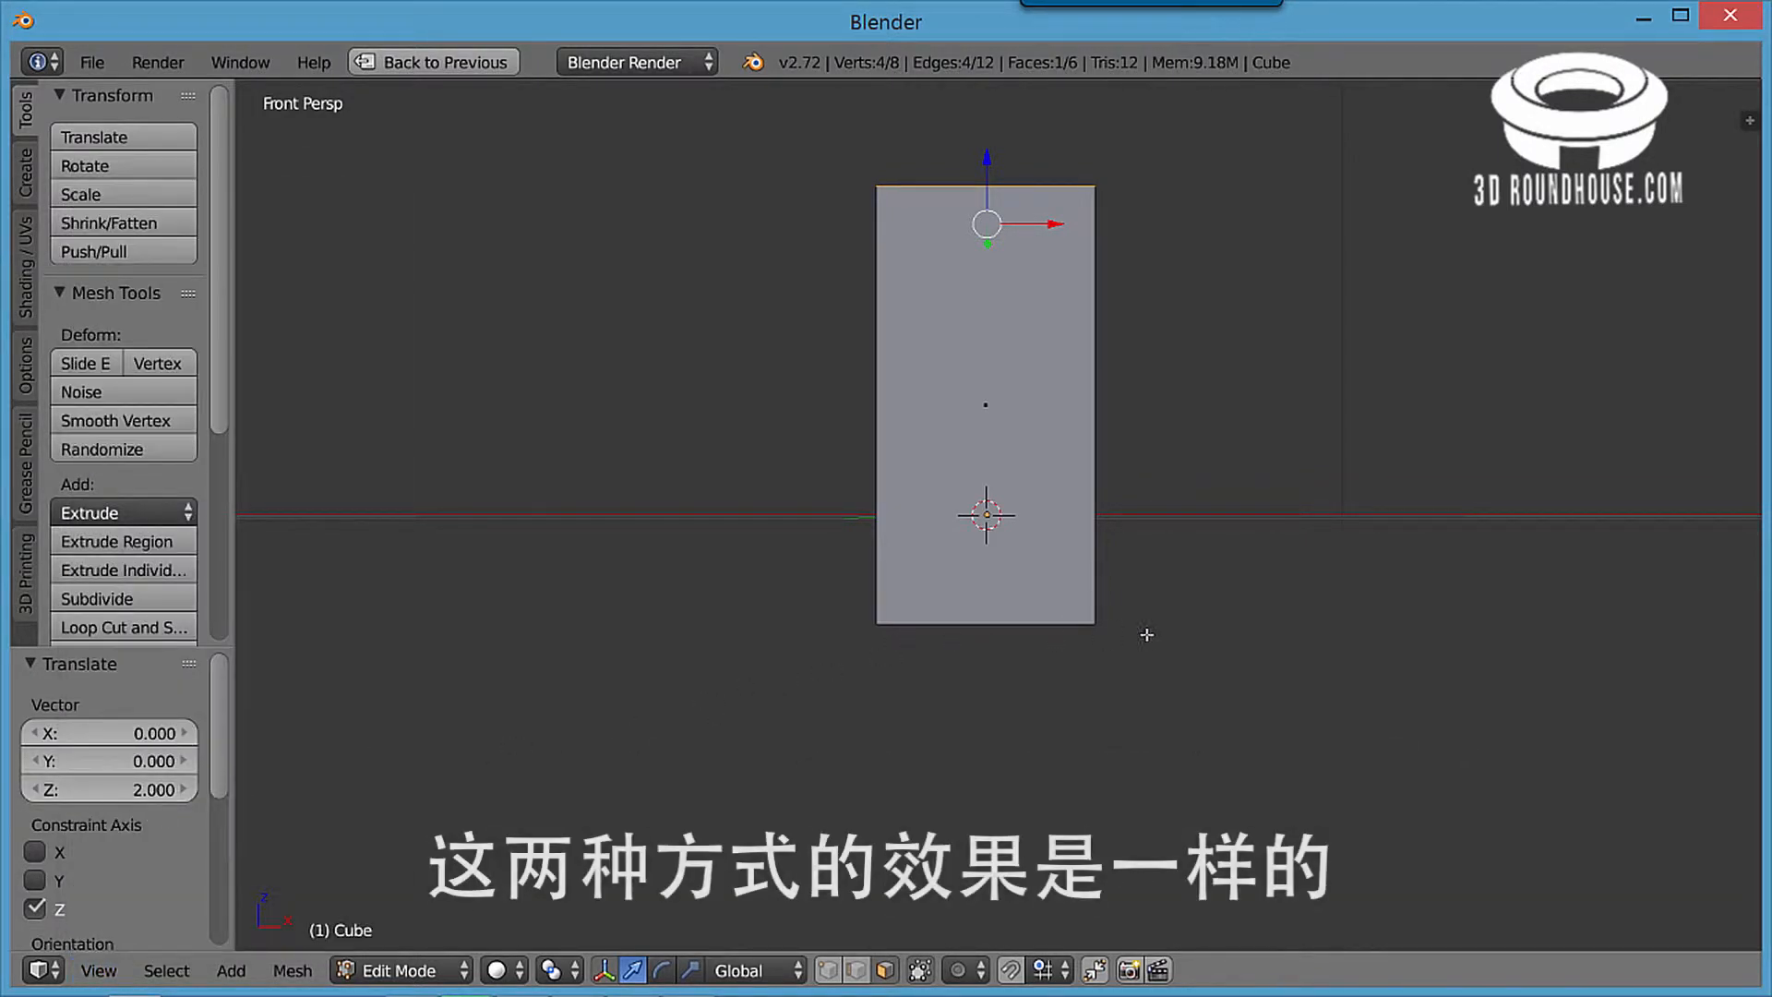
scroll(1257, 600, up, 4)
scroll(1258, 646, down, 3)
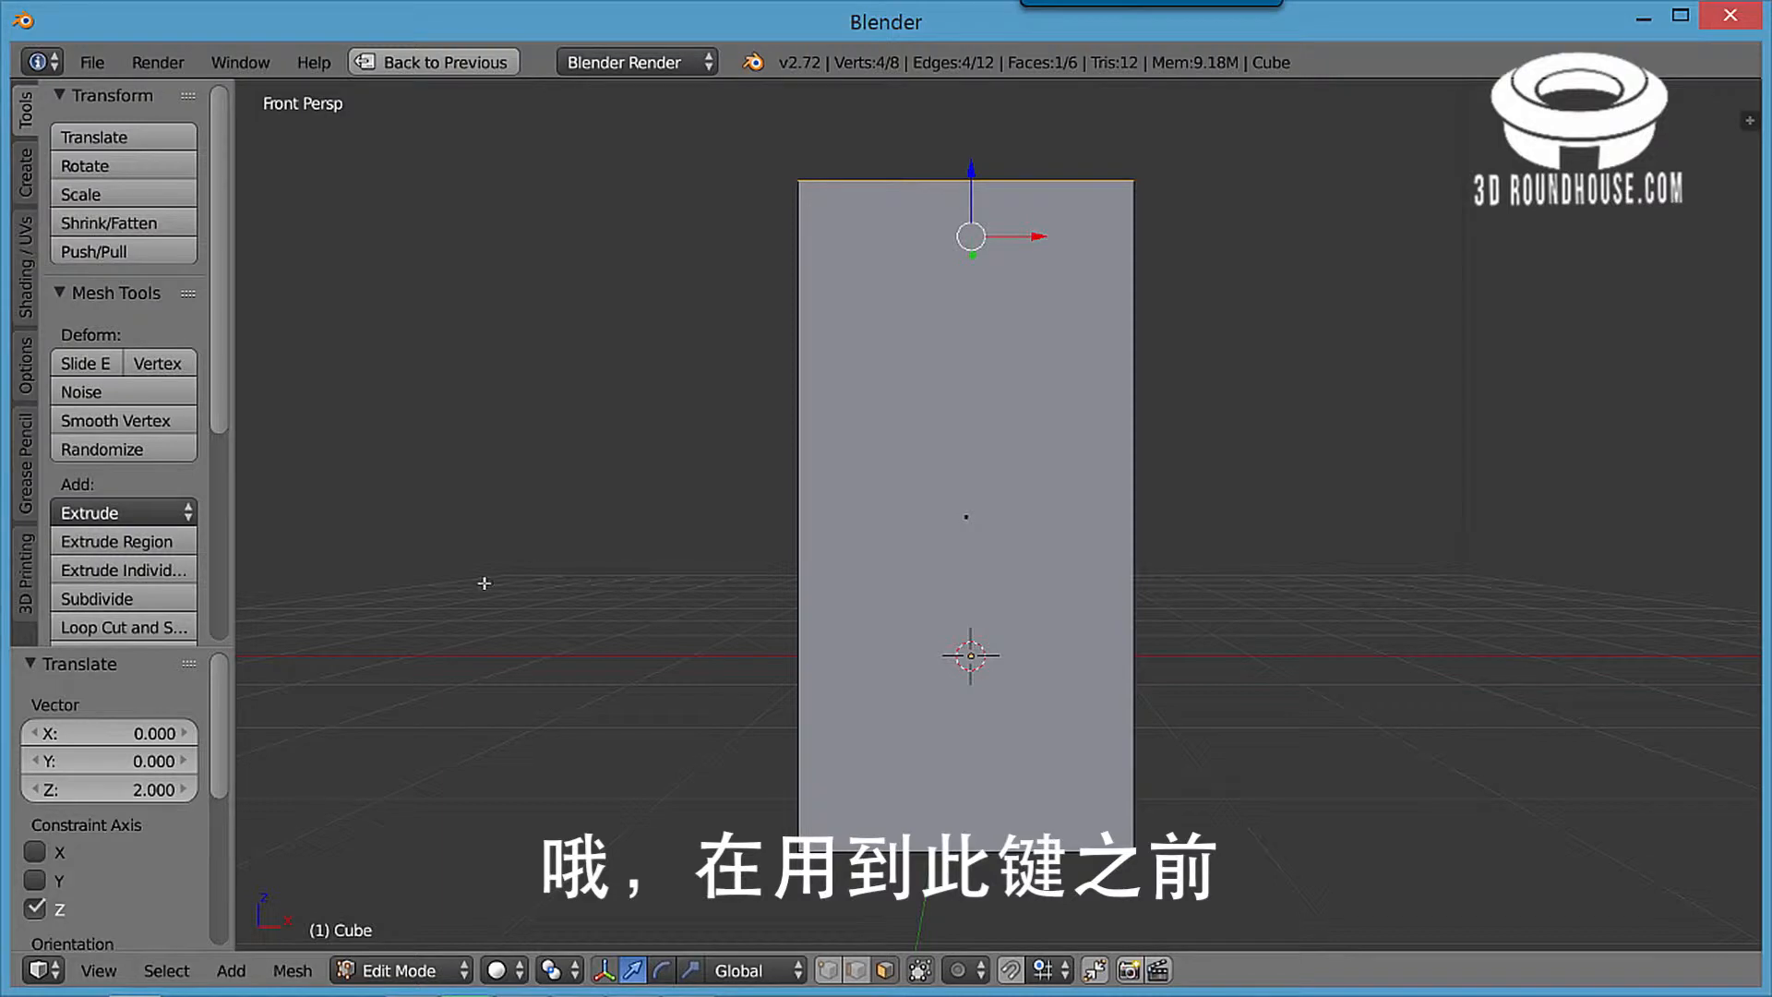
Step: Select only the block's front face and subdivide it three times with one cut each to form an 8 by 8 grid
middle_drag(736, 482, 720, 605)
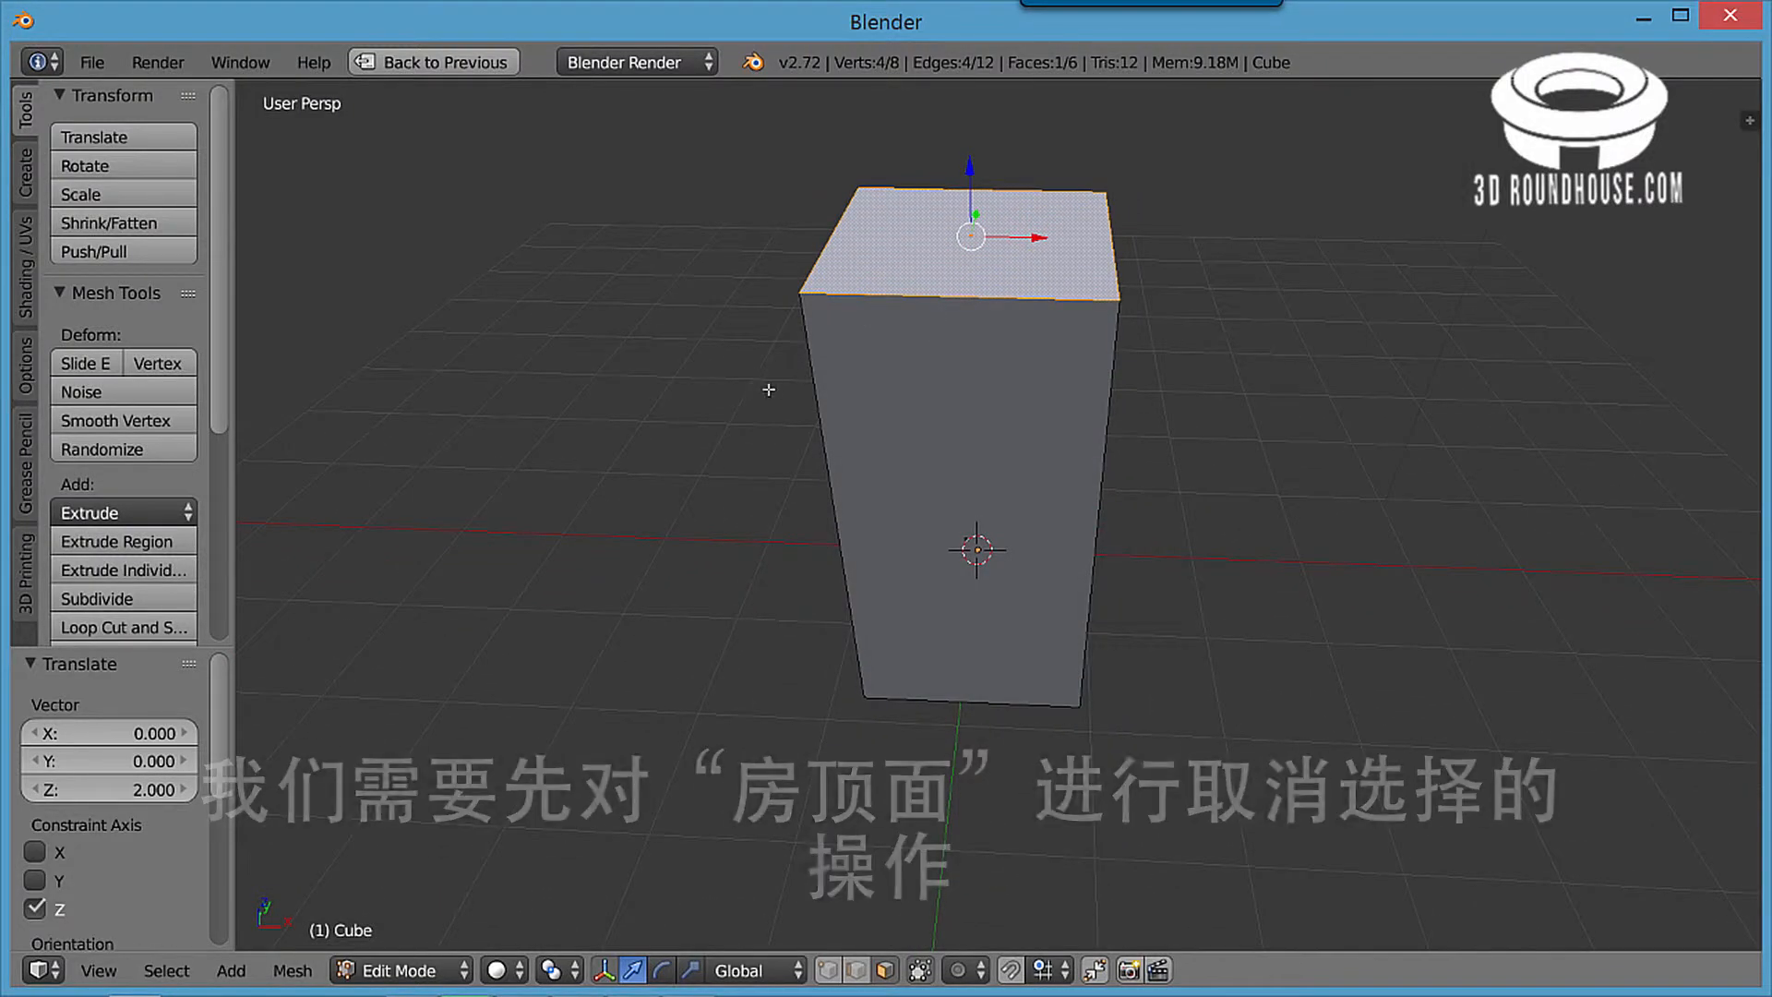
key(a)
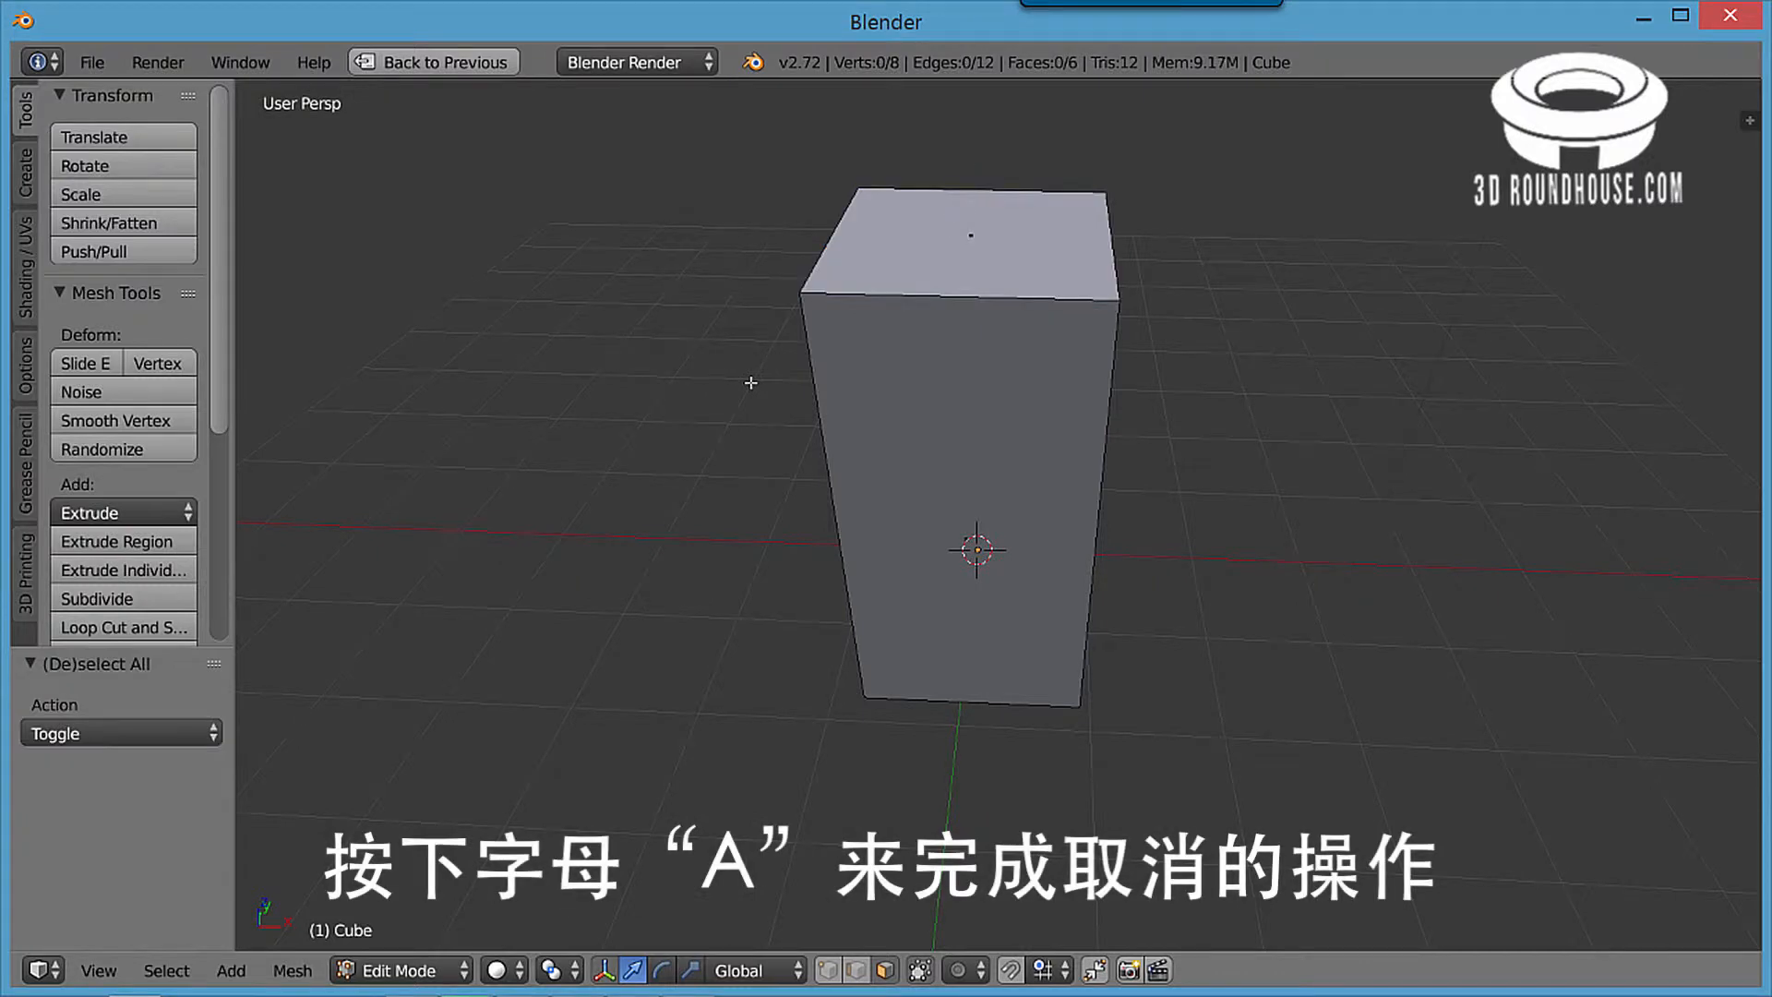
right_click(986, 518)
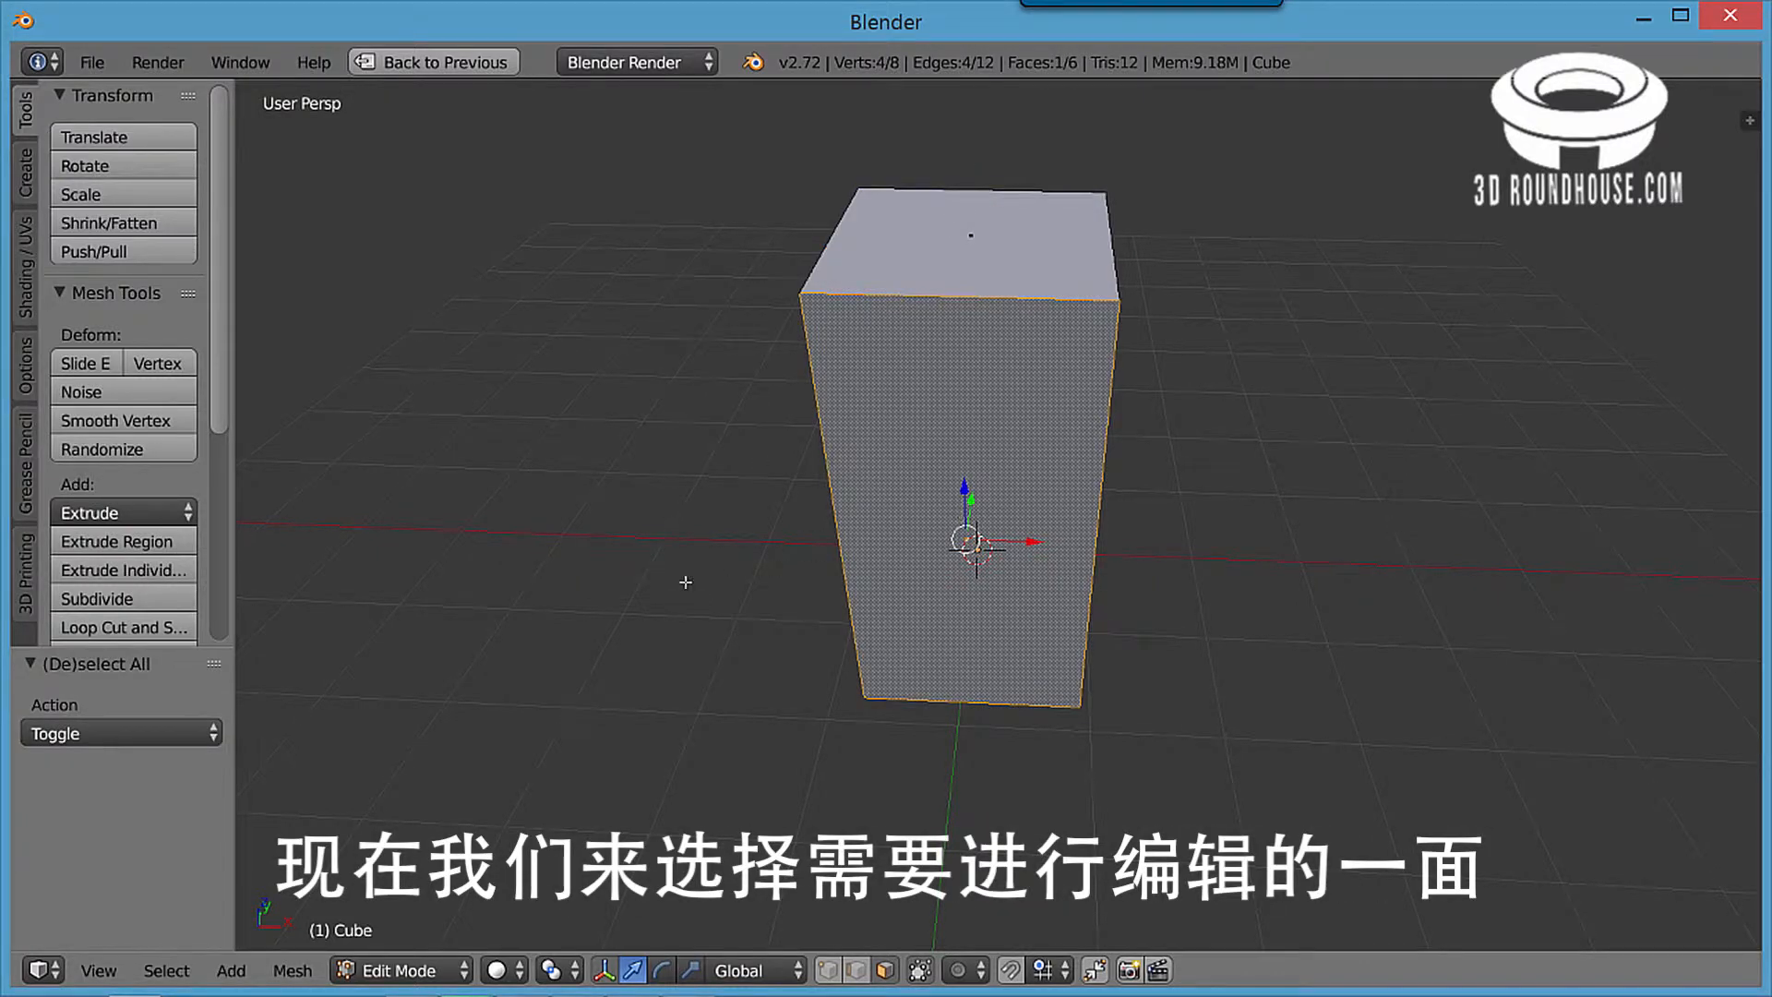
middle_drag(590, 590, 591, 513)
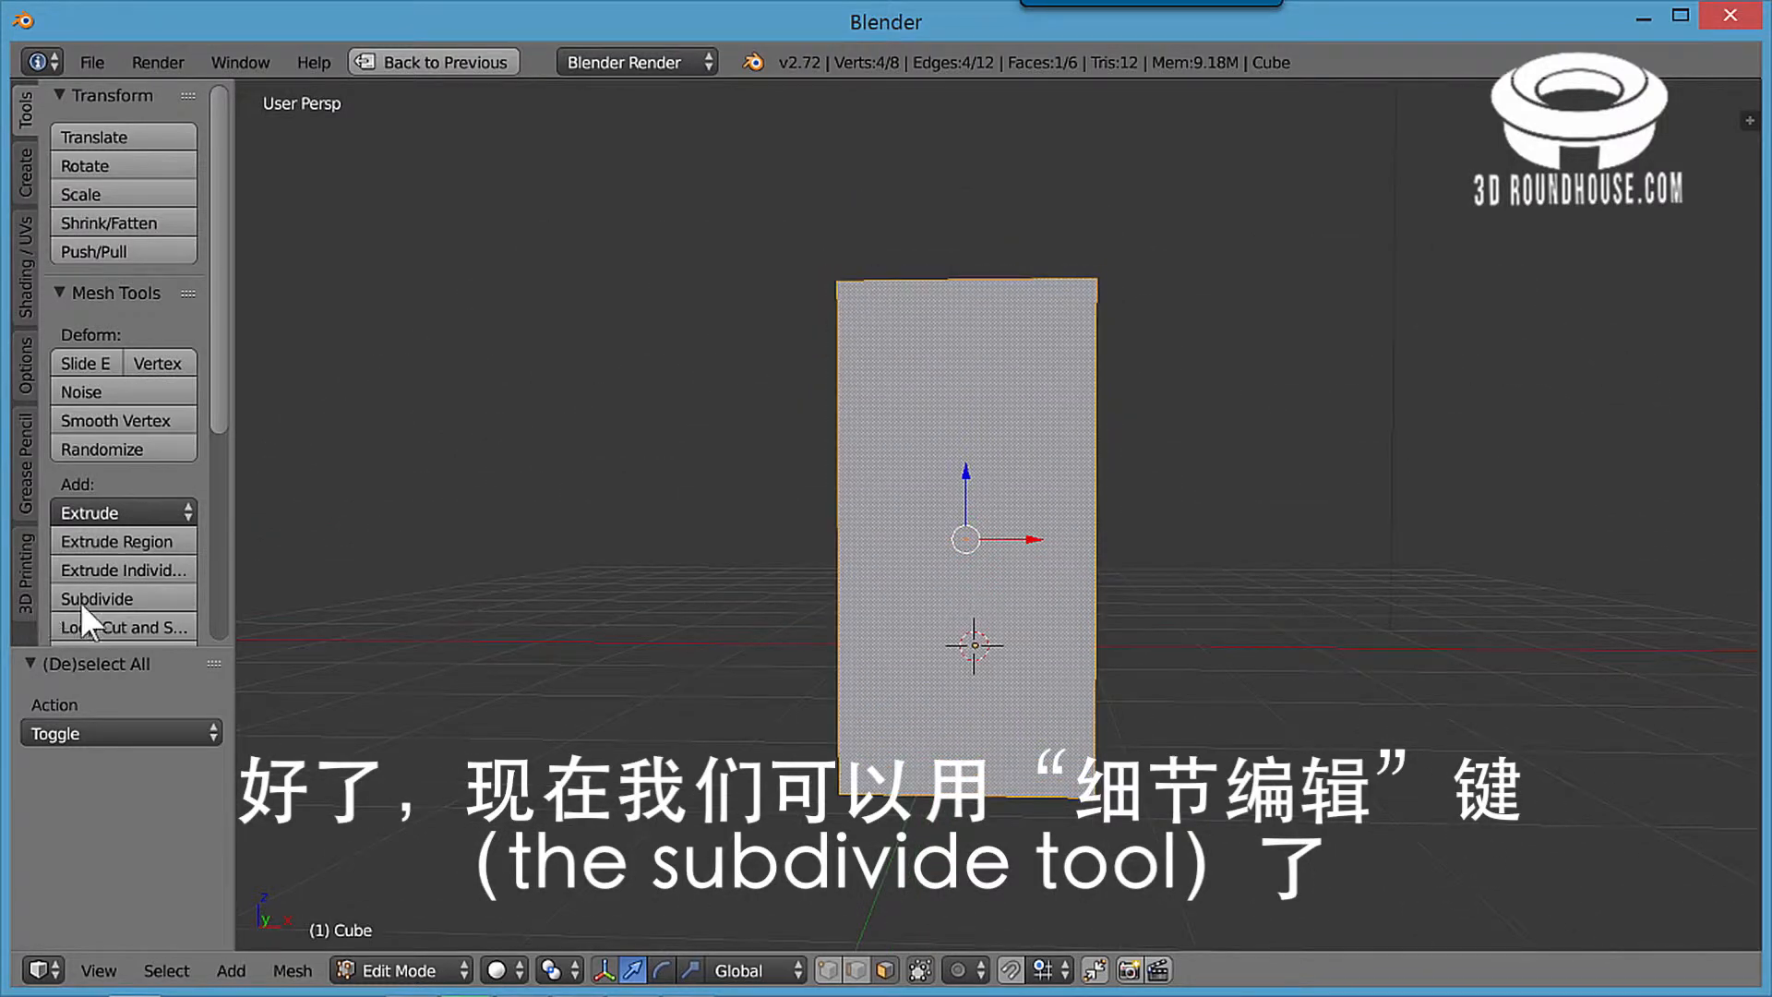
click(129, 599)
click(129, 598)
click(129, 598)
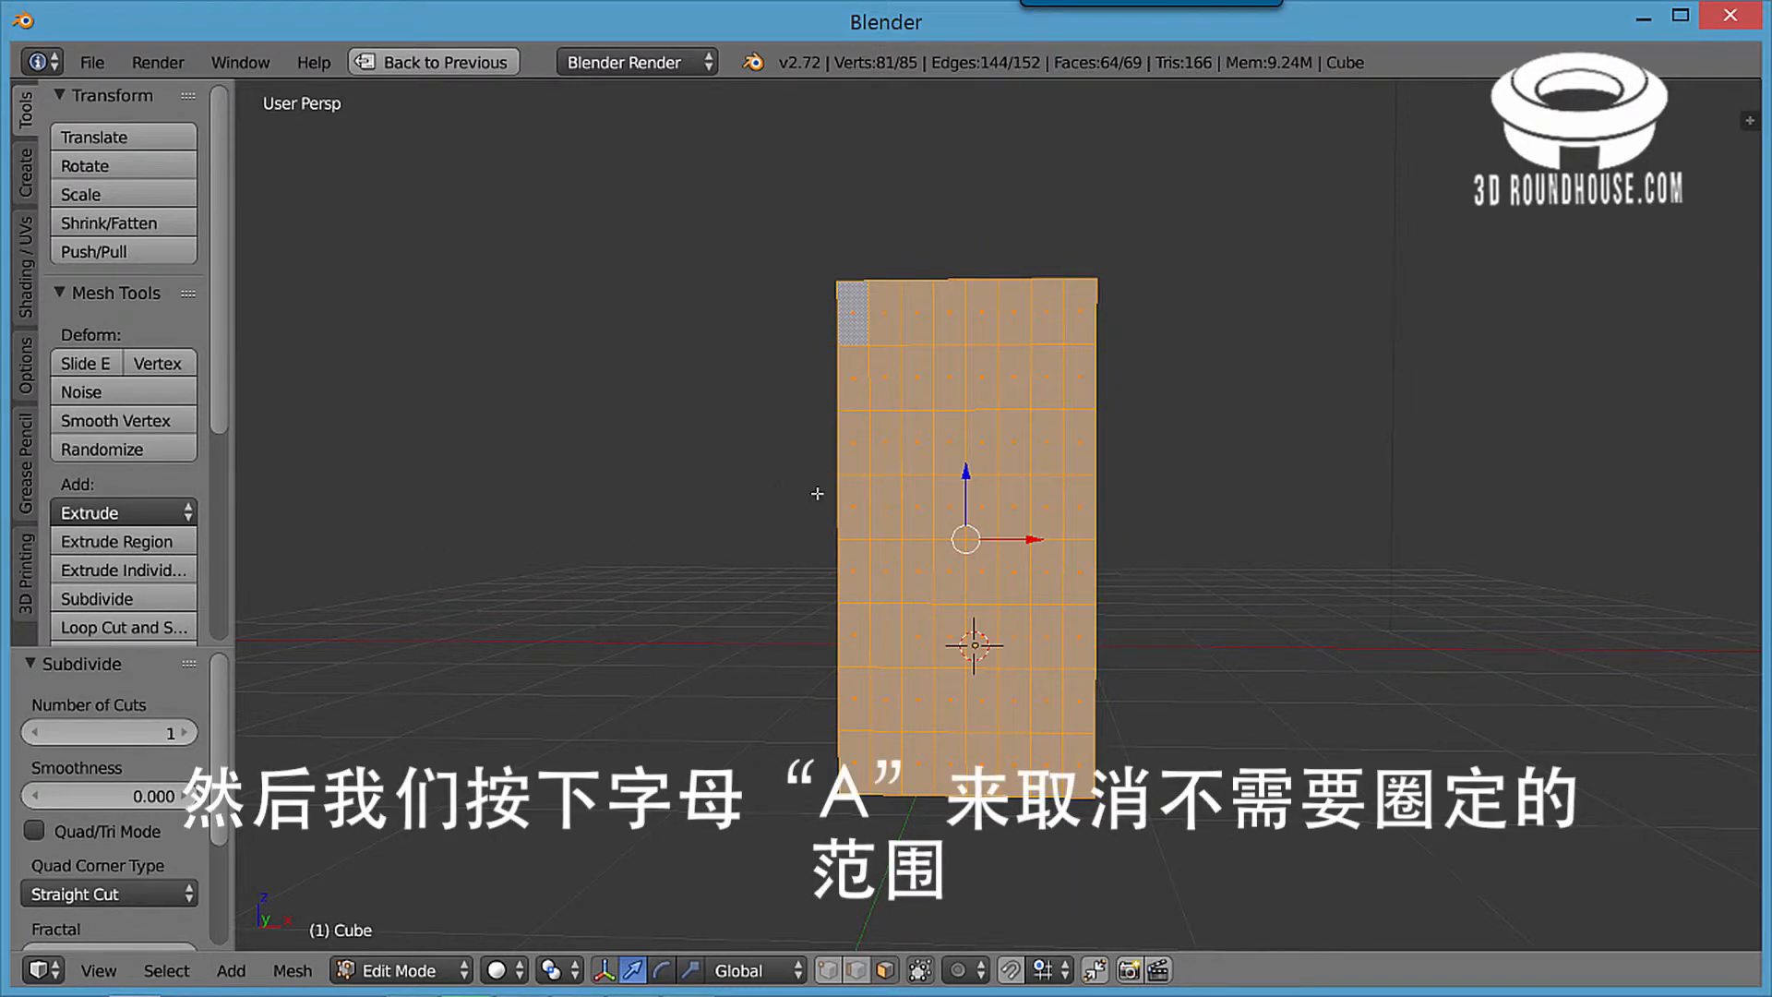
Step: Clear the mesh selection and start Circle Select with a small circle that reaches just two neighbouring face centres
key(a)
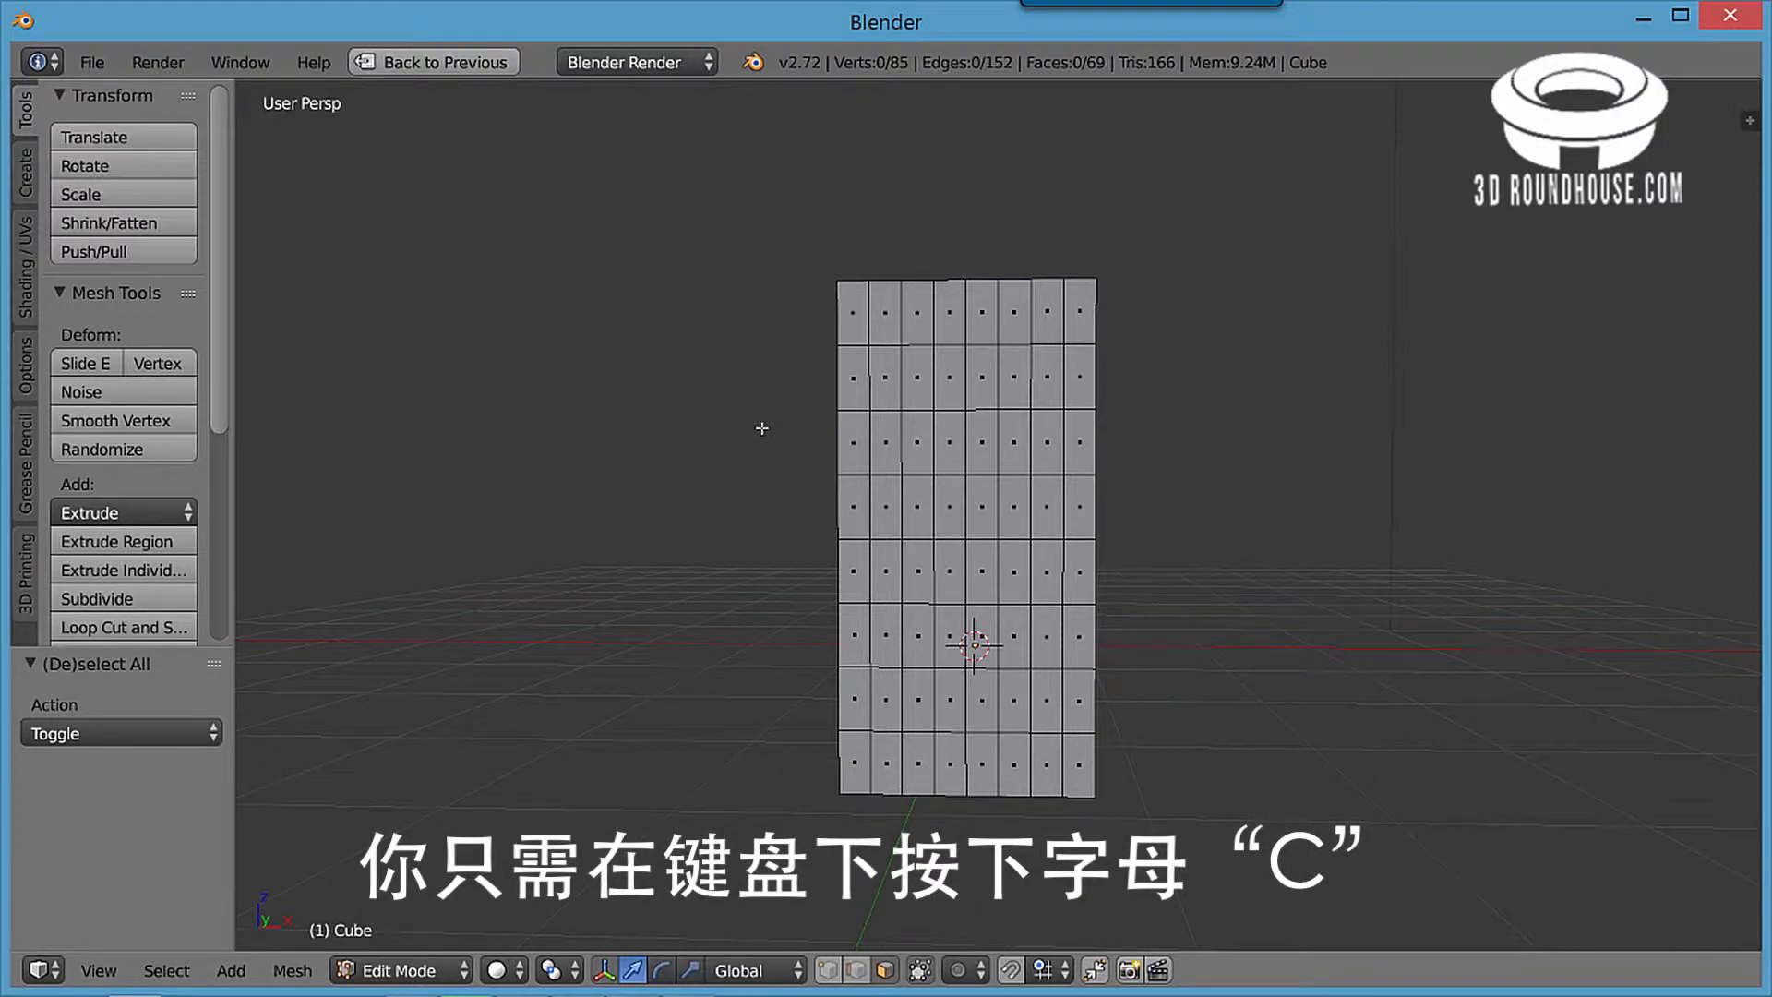
key(c)
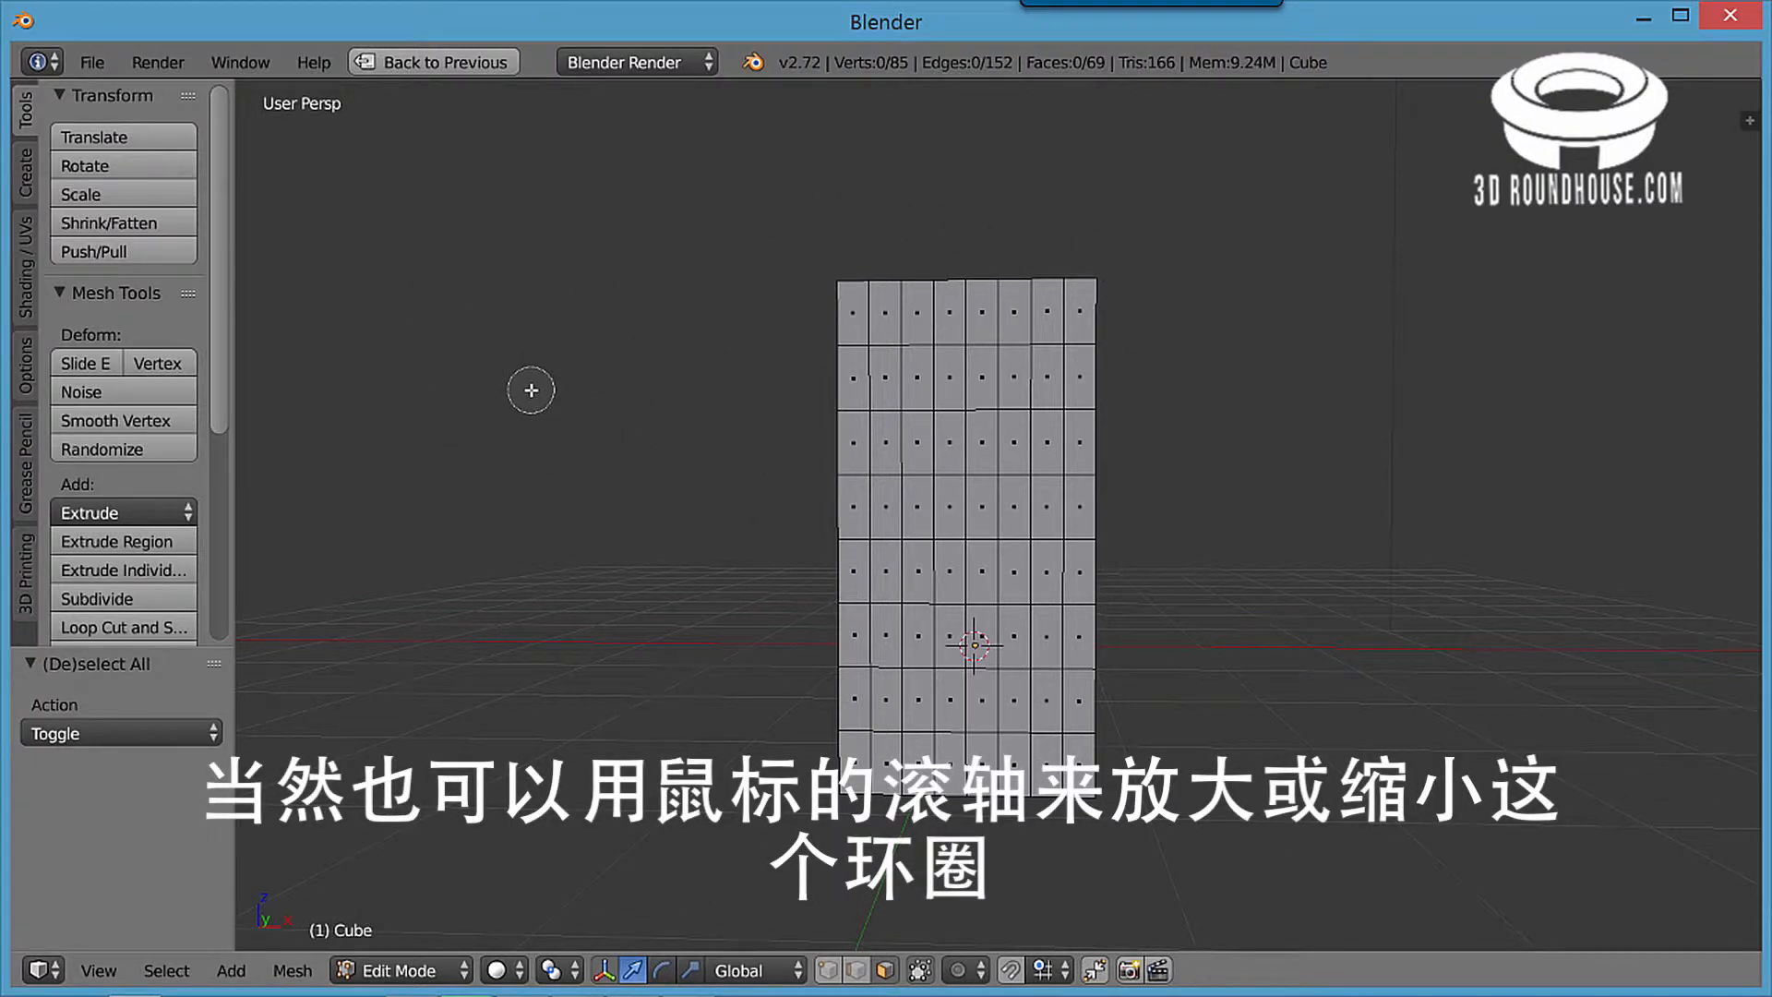
scroll(531, 390, down, 5)
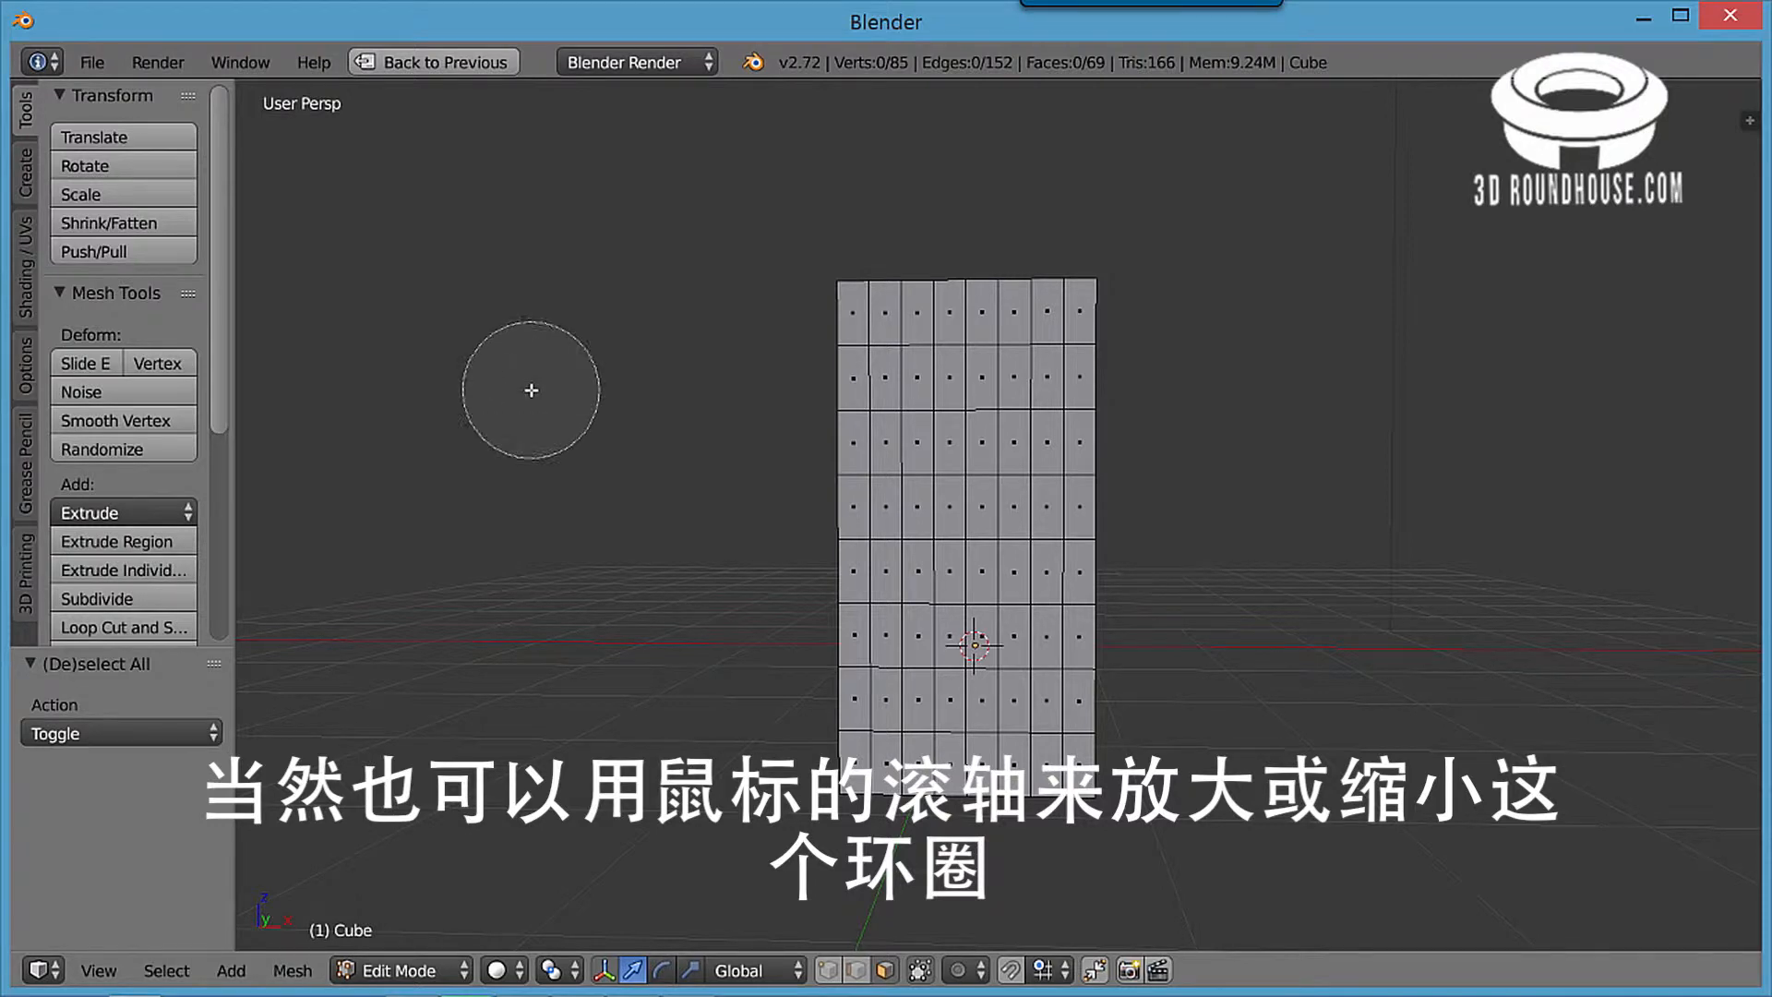
scroll(531, 390, up, 5)
scroll(531, 389, down, 12)
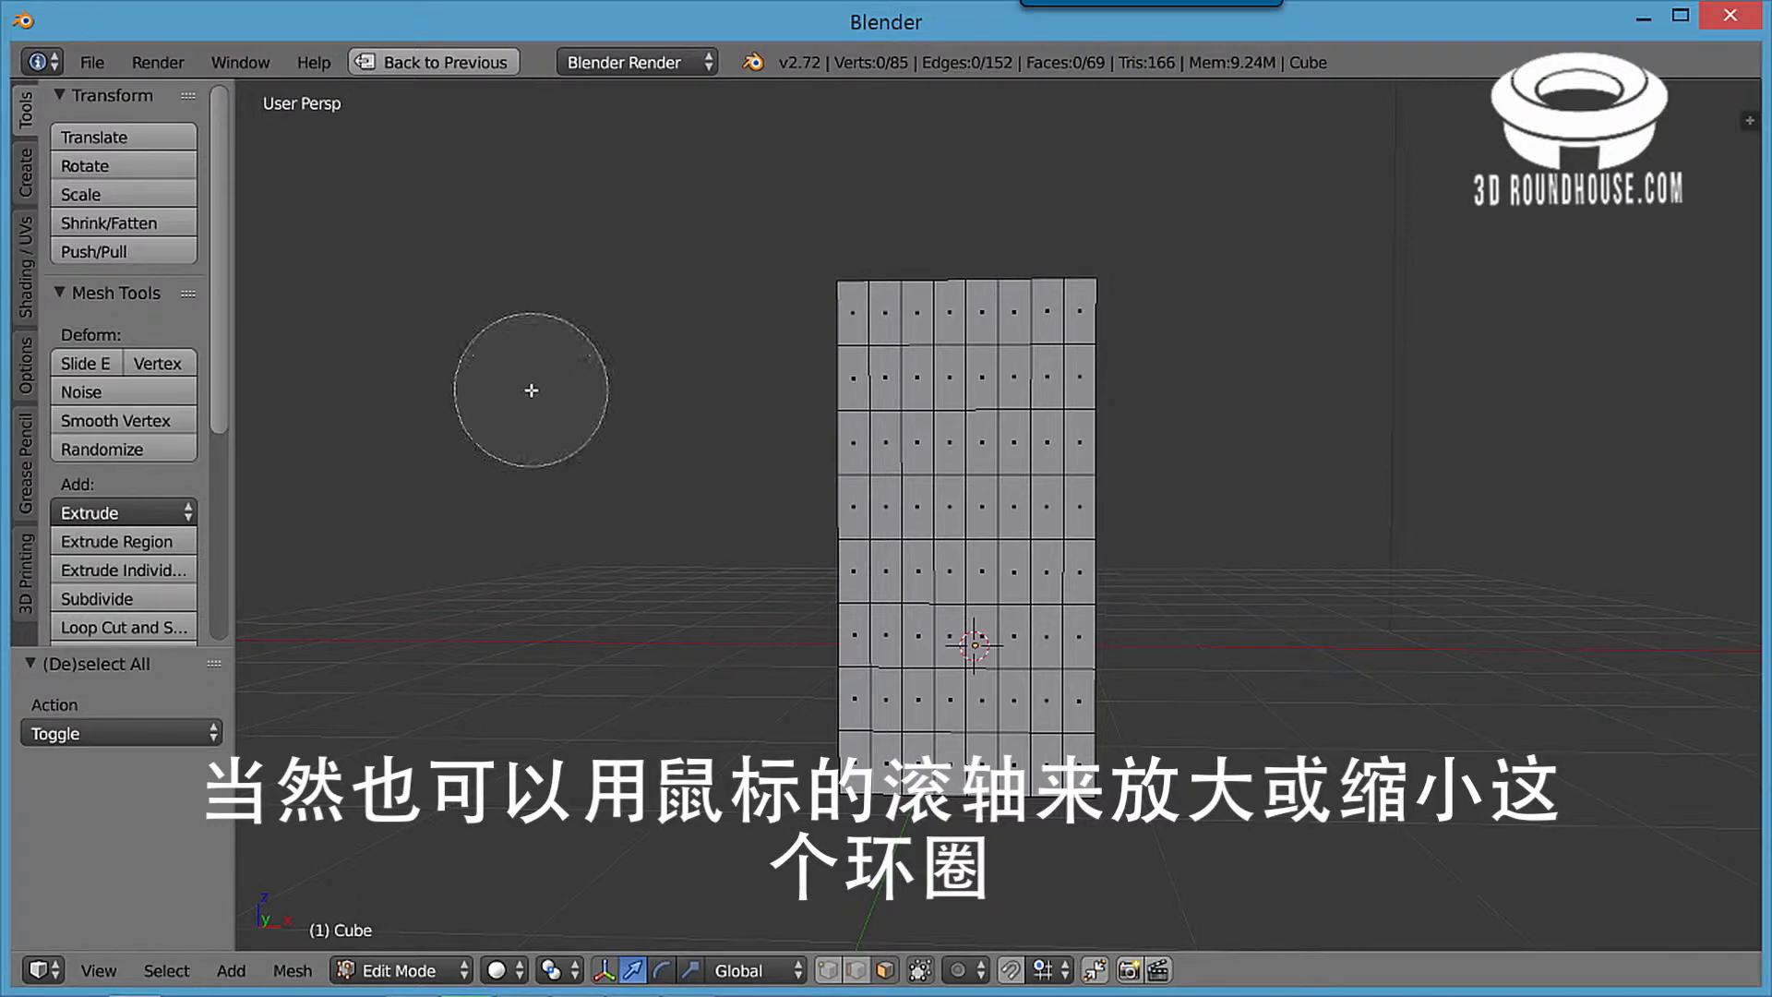
scroll(530, 389, up, 10)
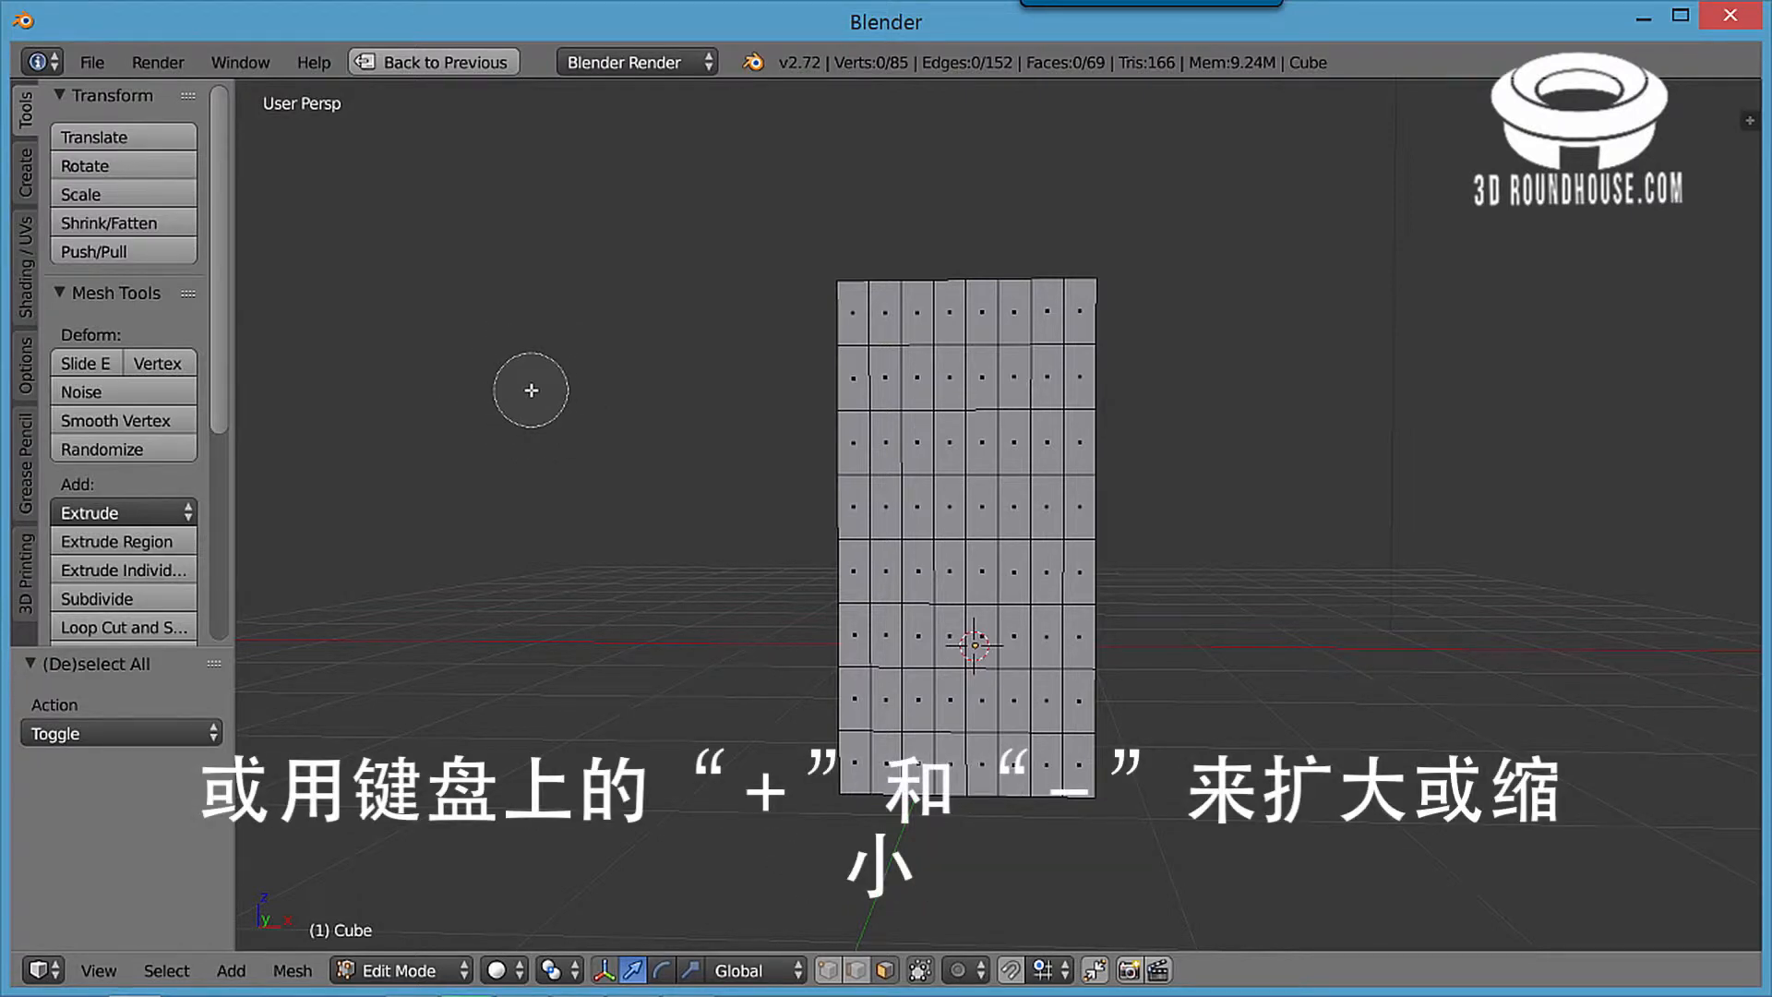
scroll(531, 390, up, 4)
scroll(531, 390, up, 1)
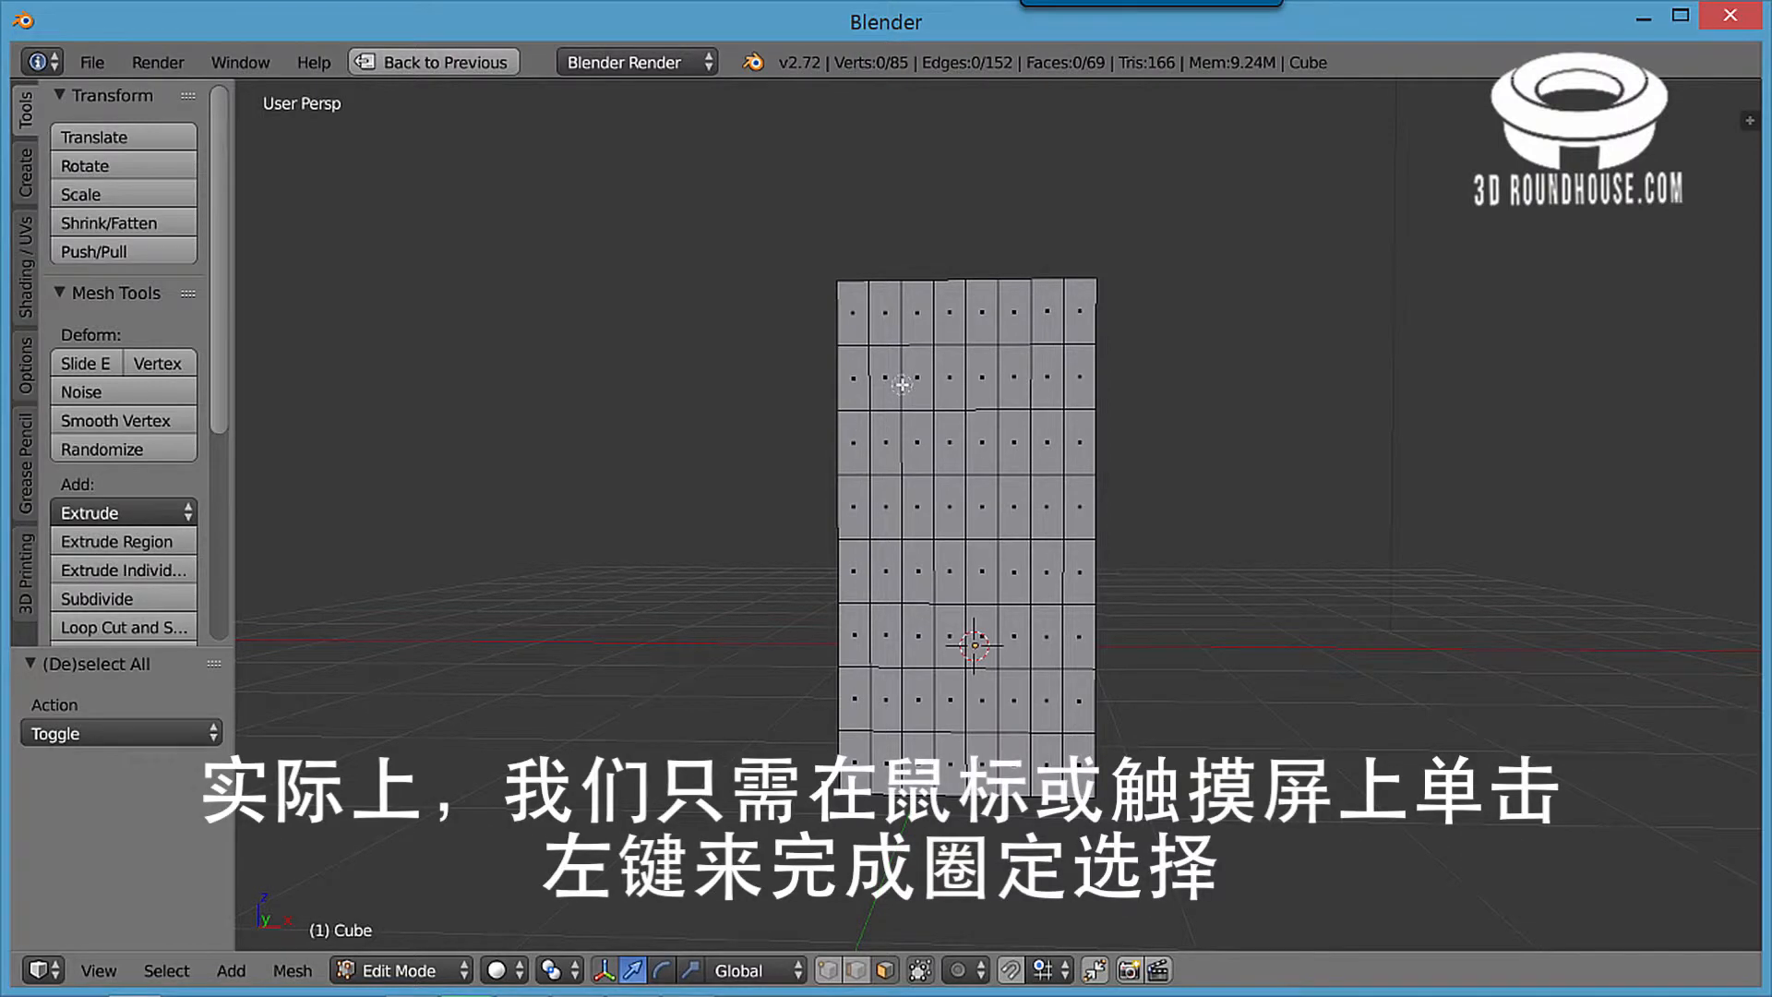
Step: Select six two-face window areas in grid rows two, four and six, plus a two-face door area centred in the bottom row
click(902, 380)
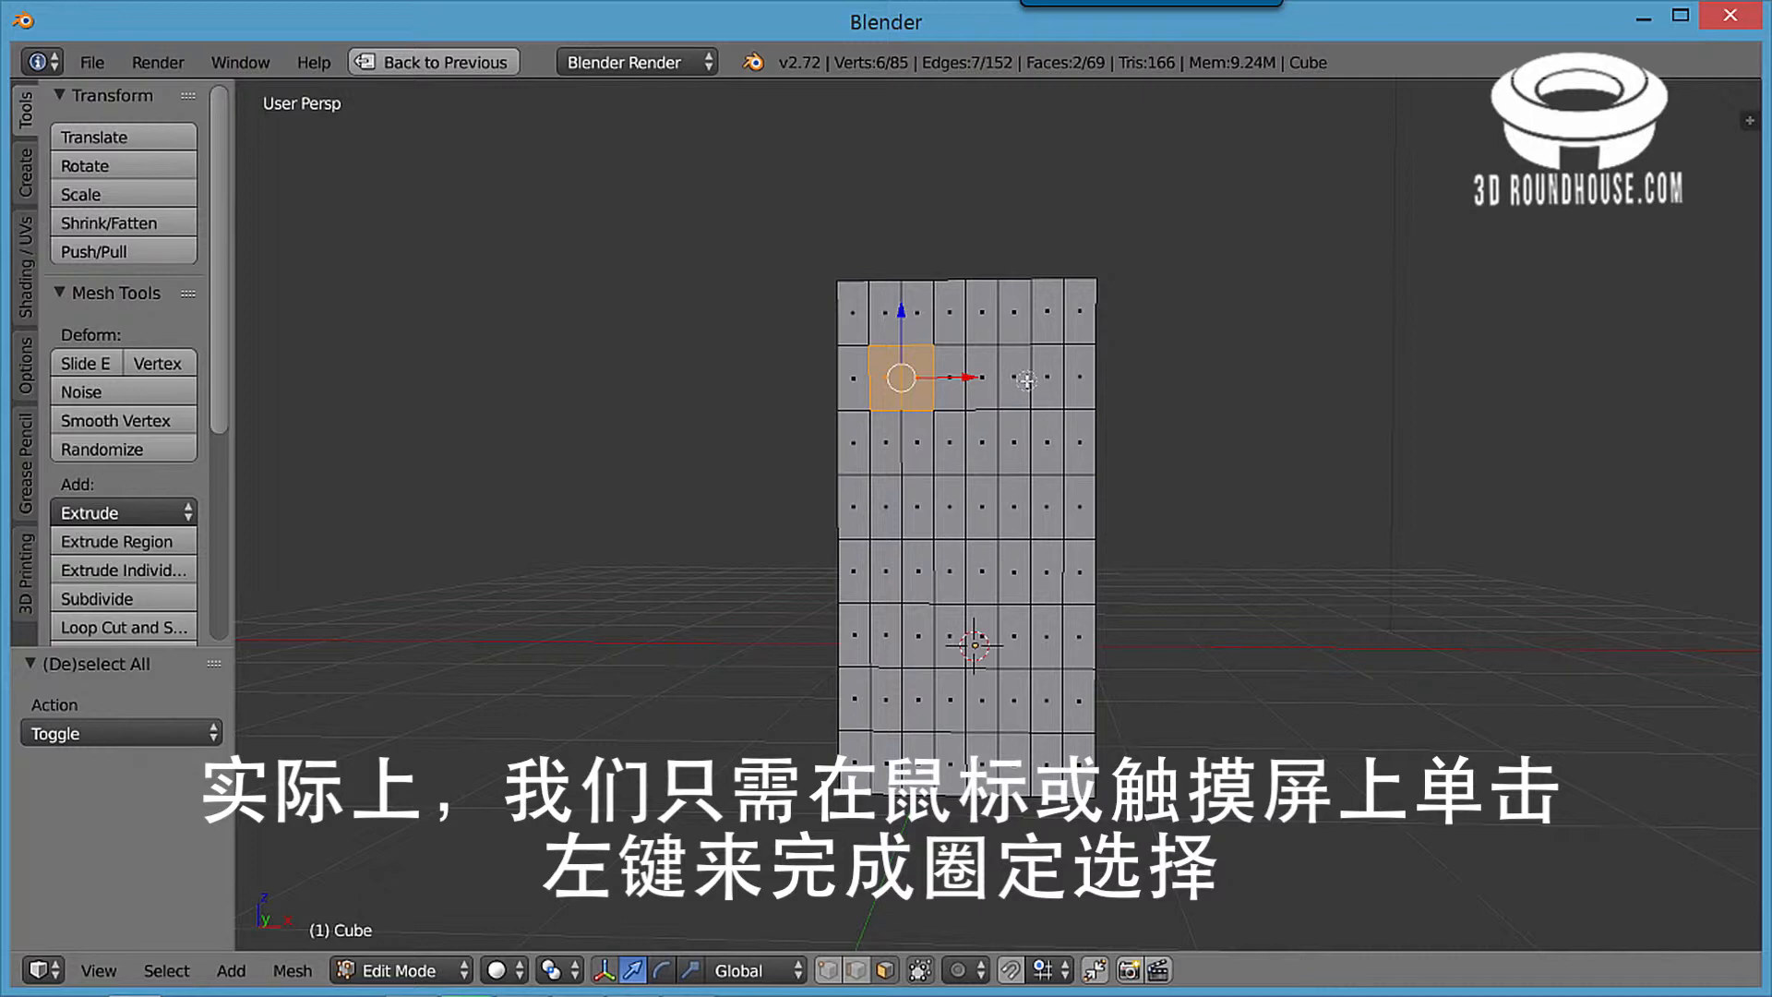
click(1026, 378)
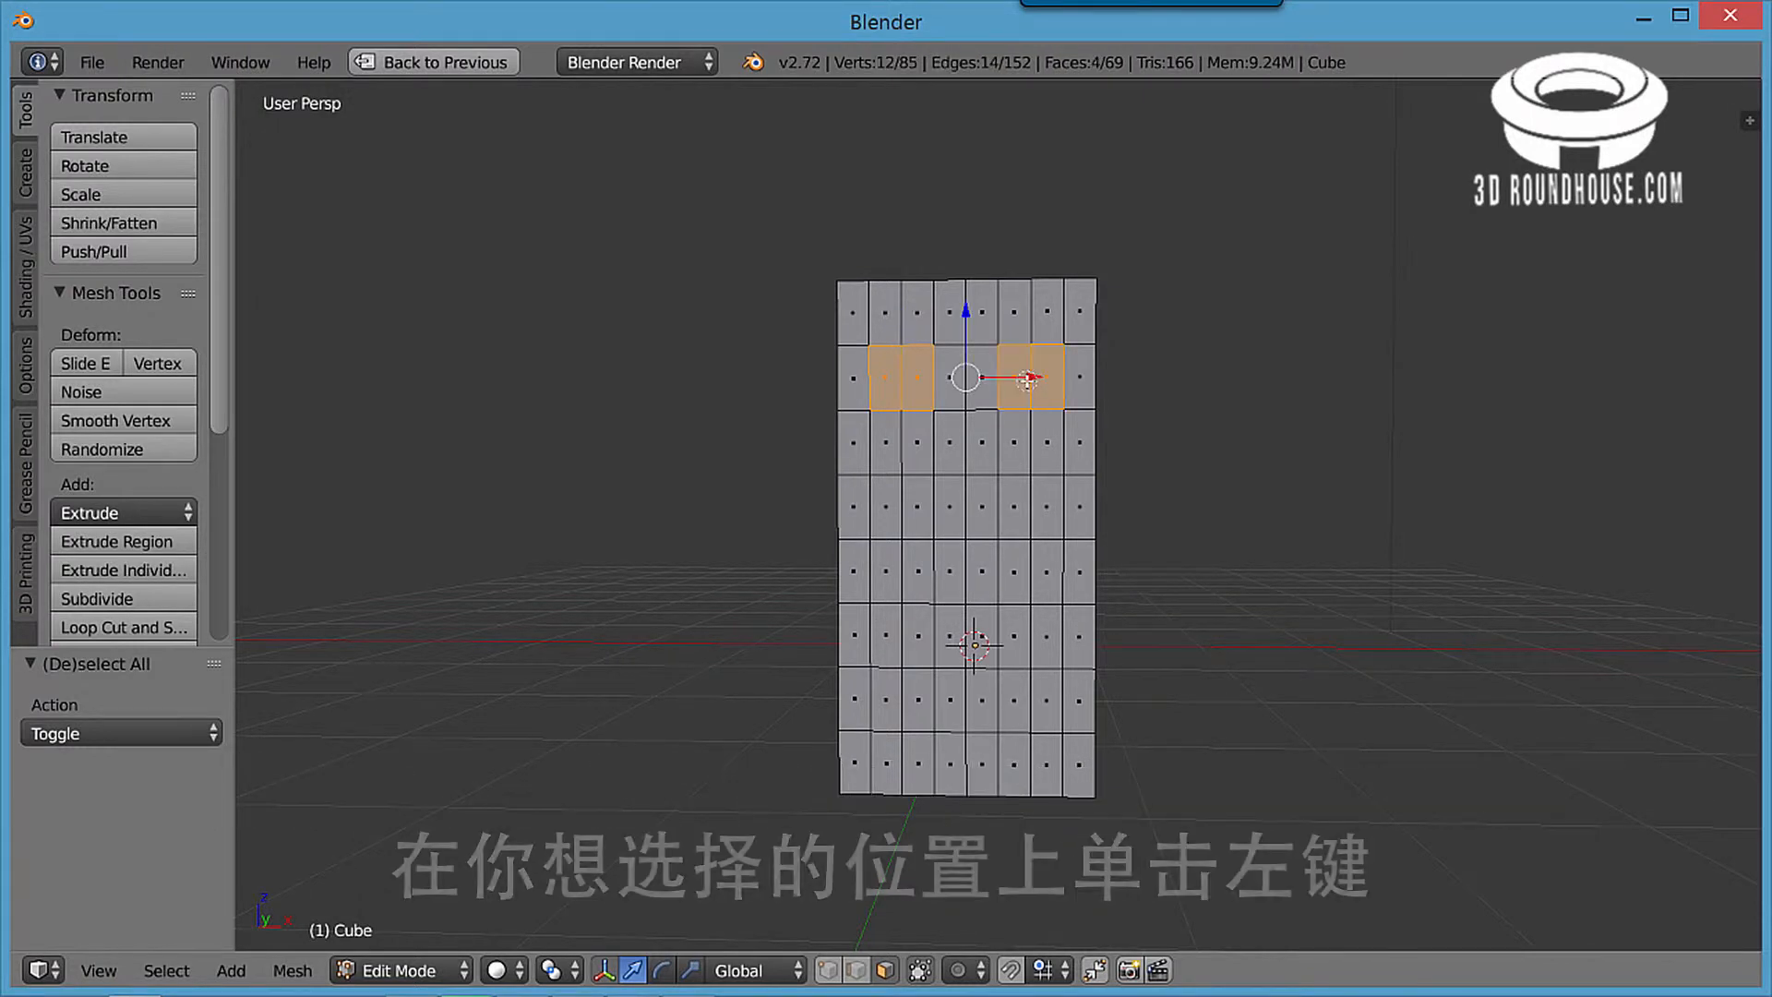
click(1025, 506)
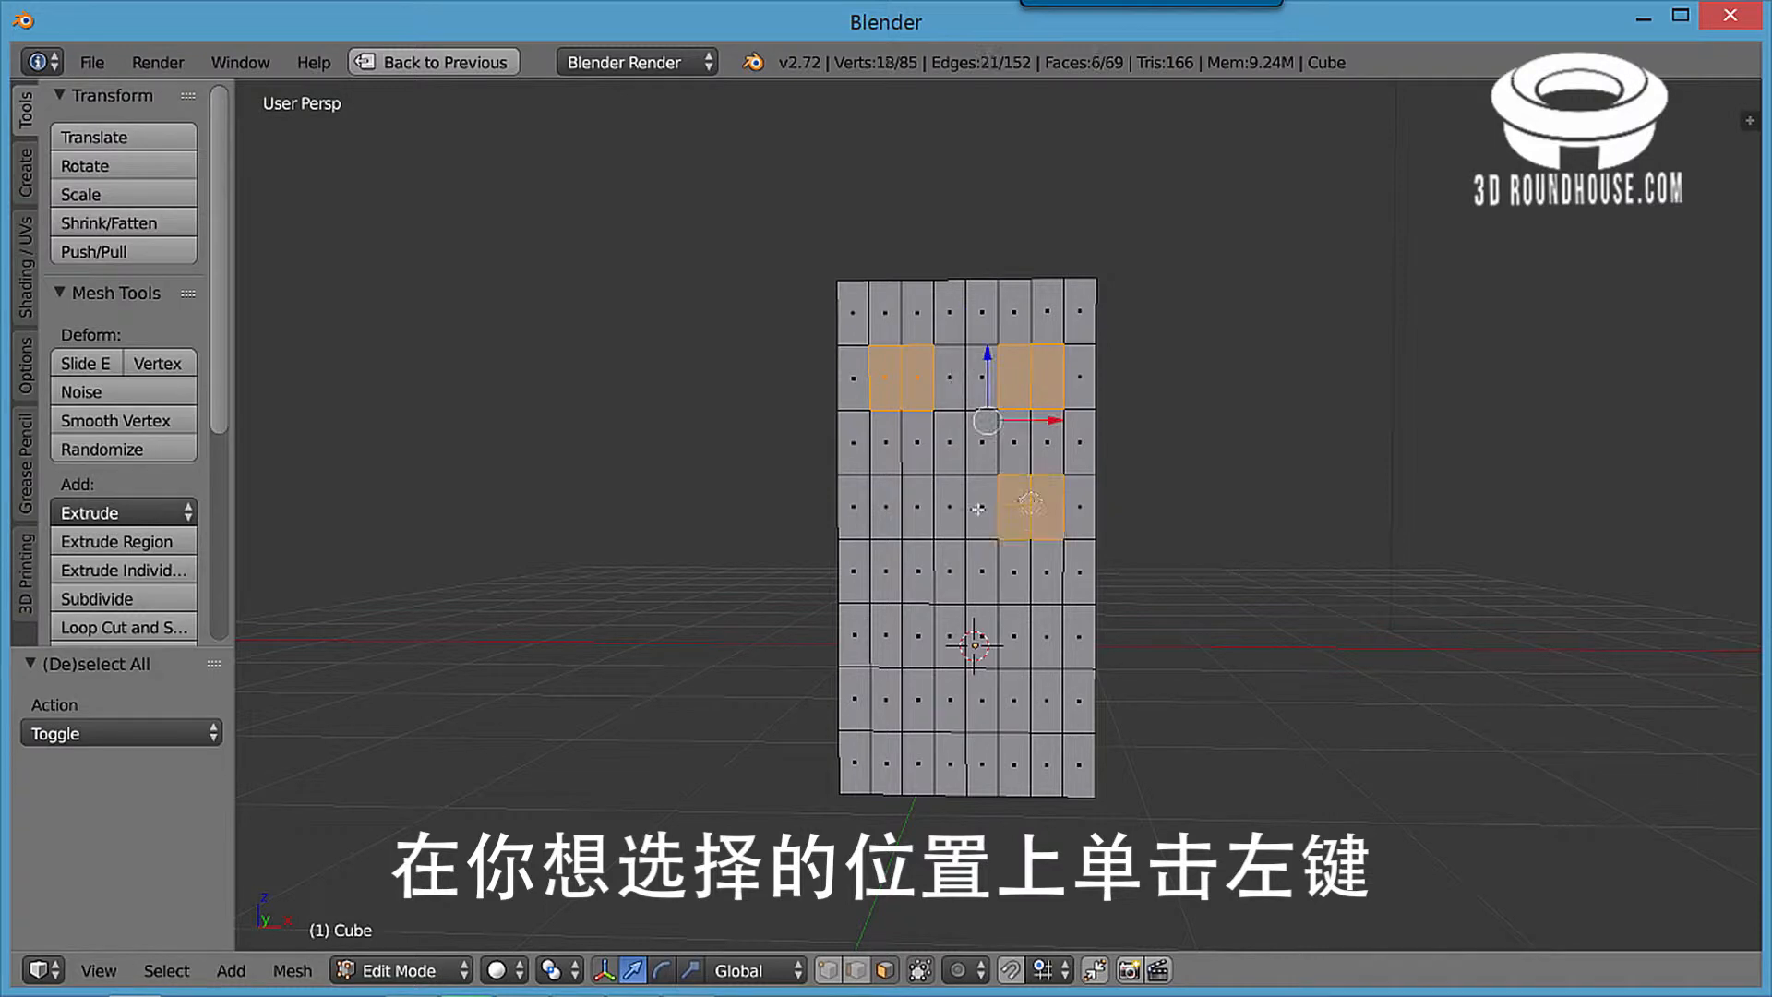
click(907, 511)
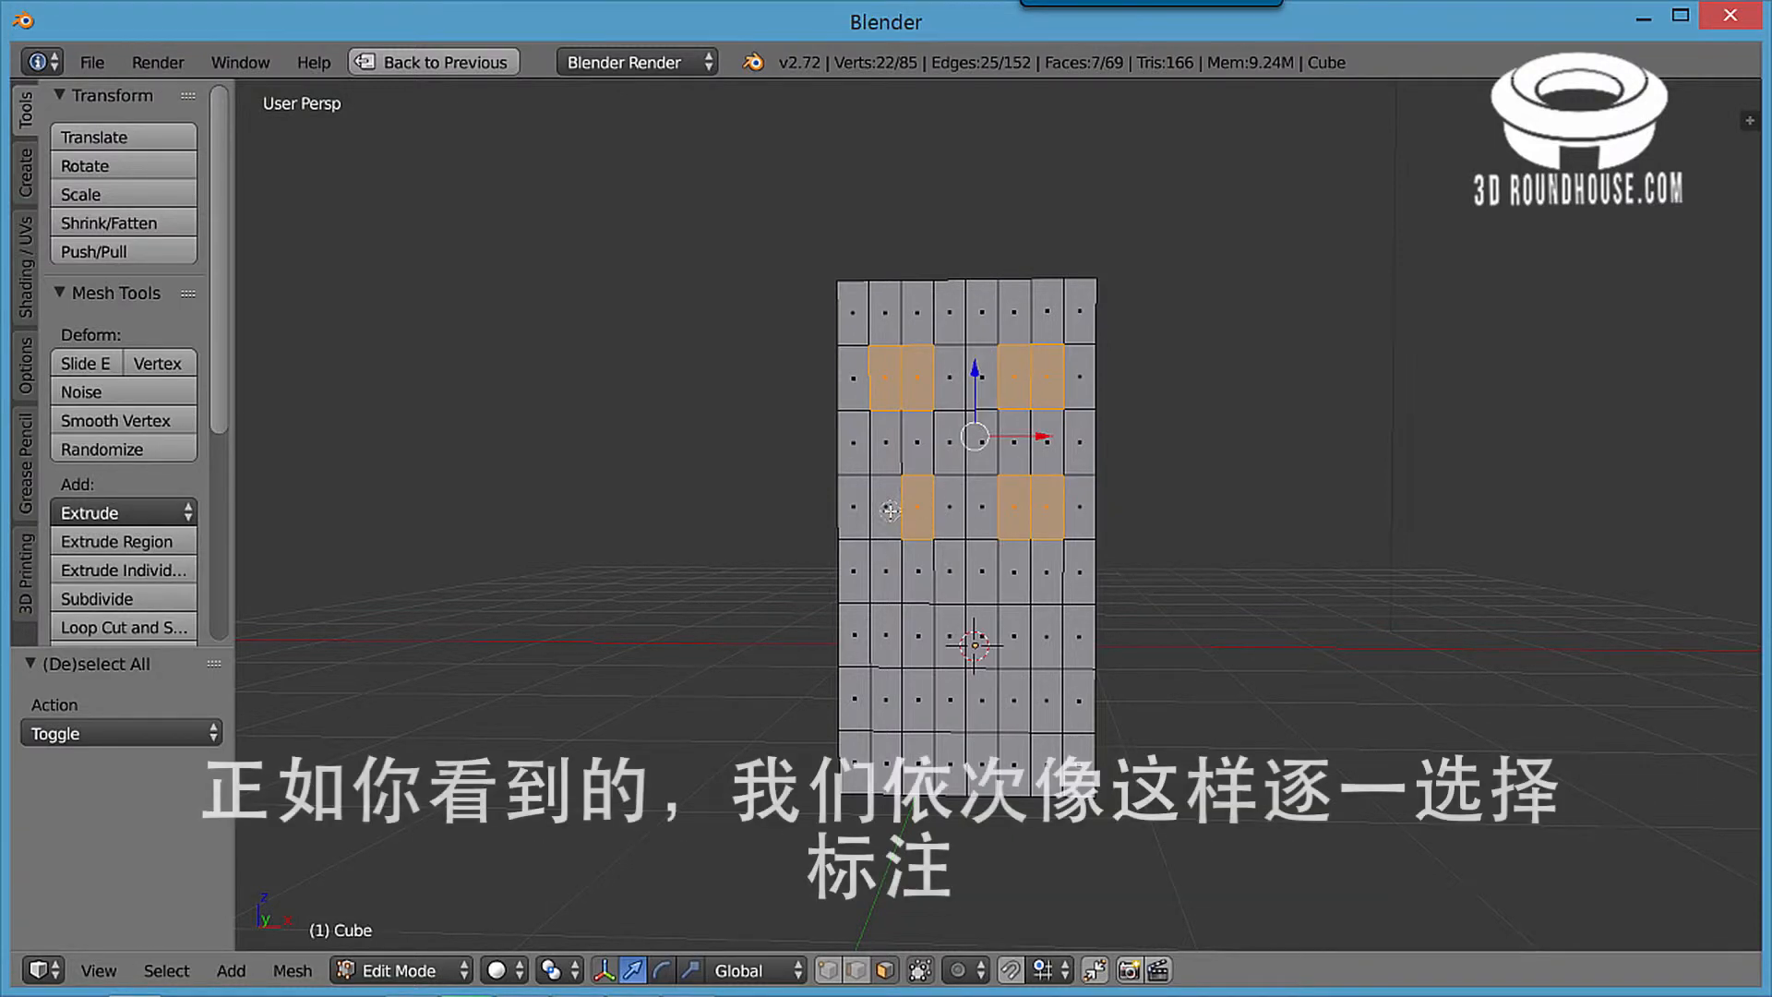
click(923, 646)
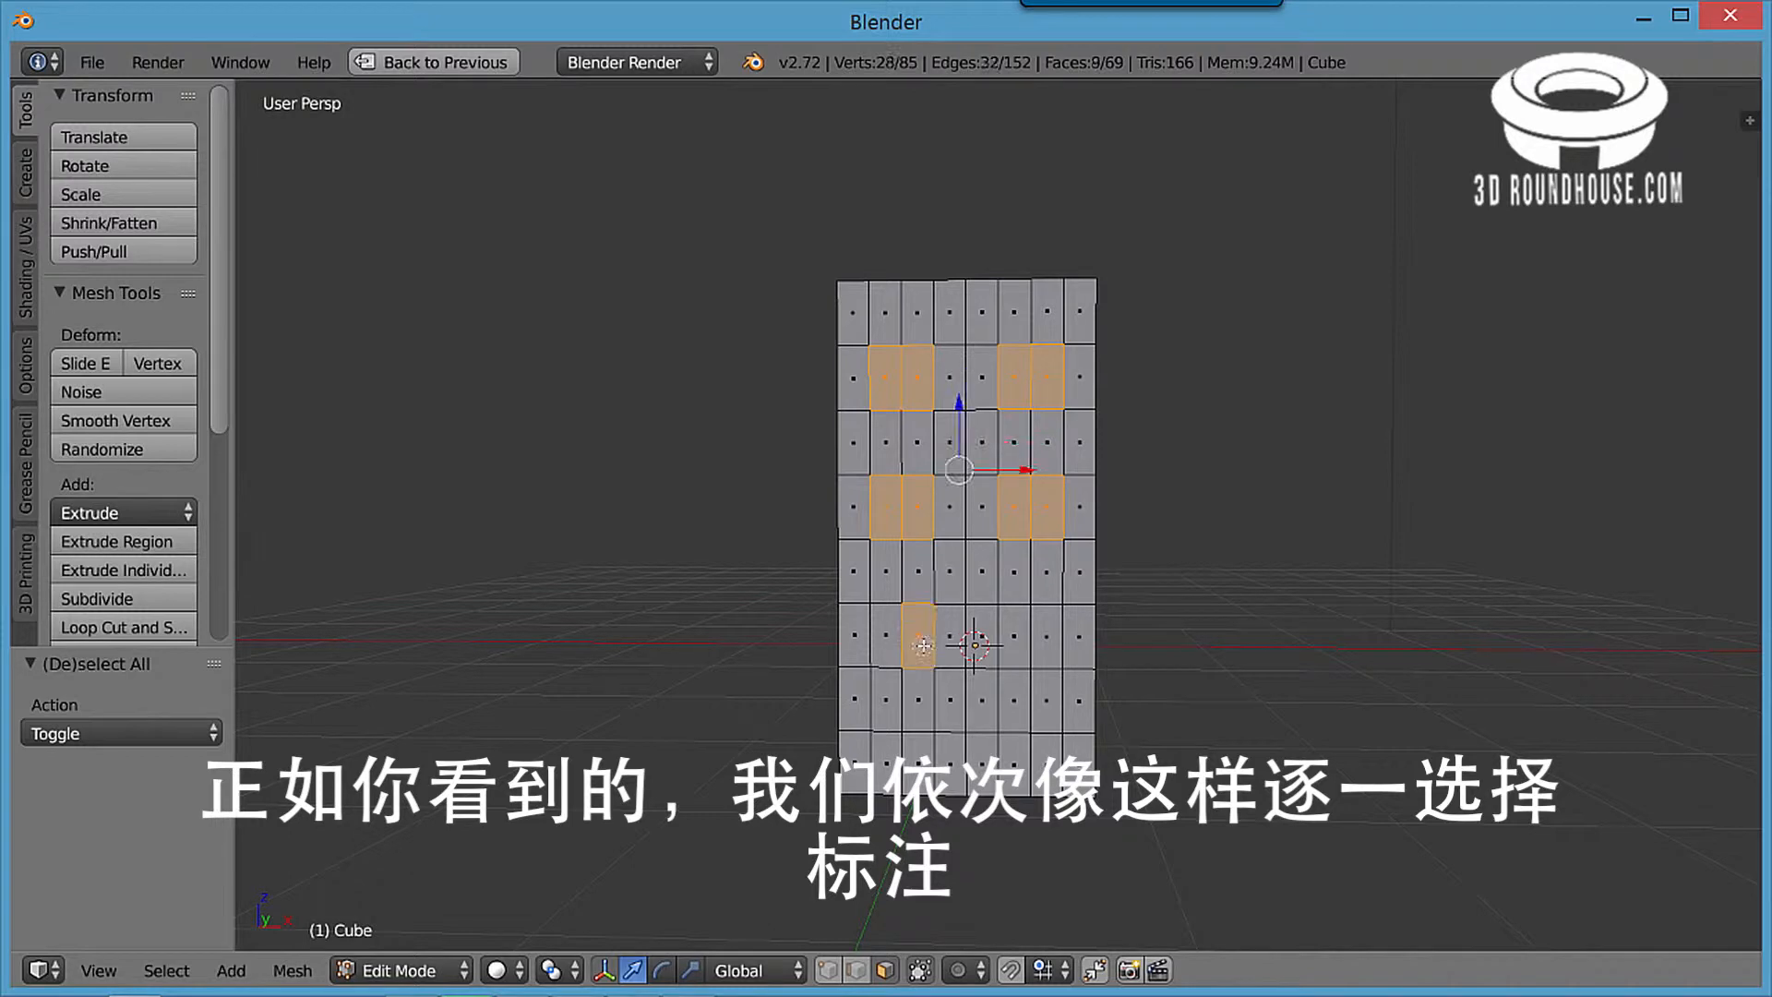
click(1030, 641)
click(869, 649)
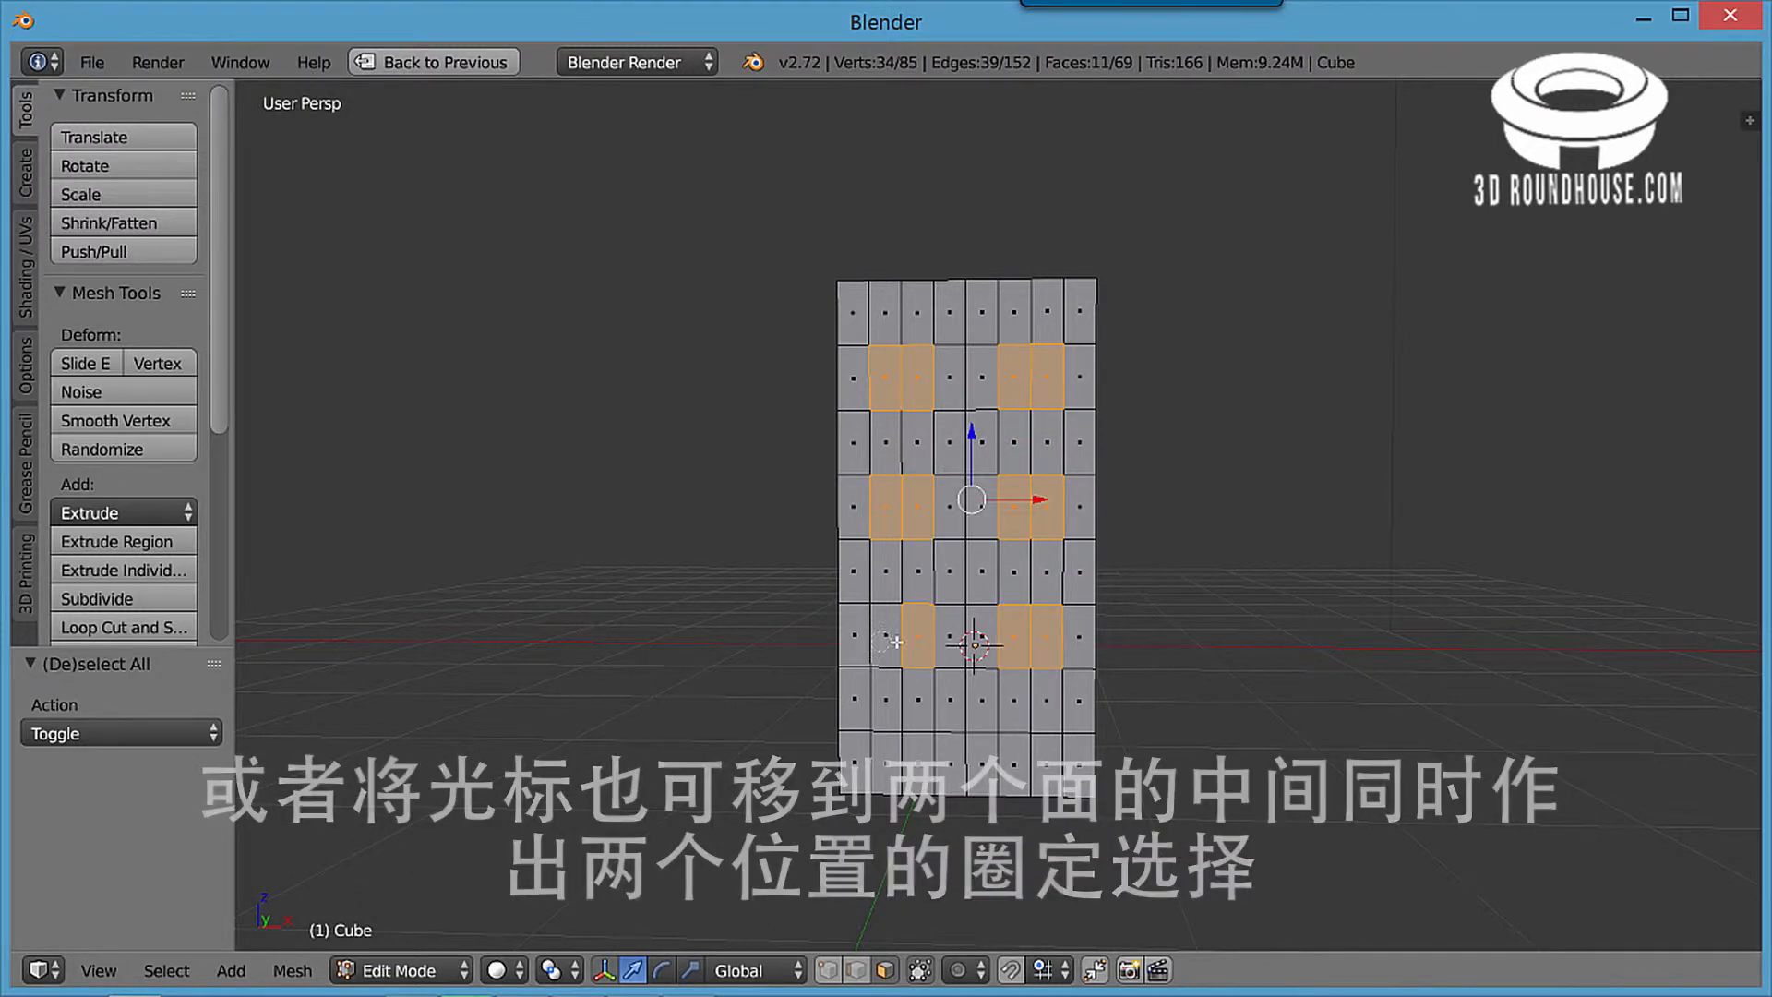
click(969, 763)
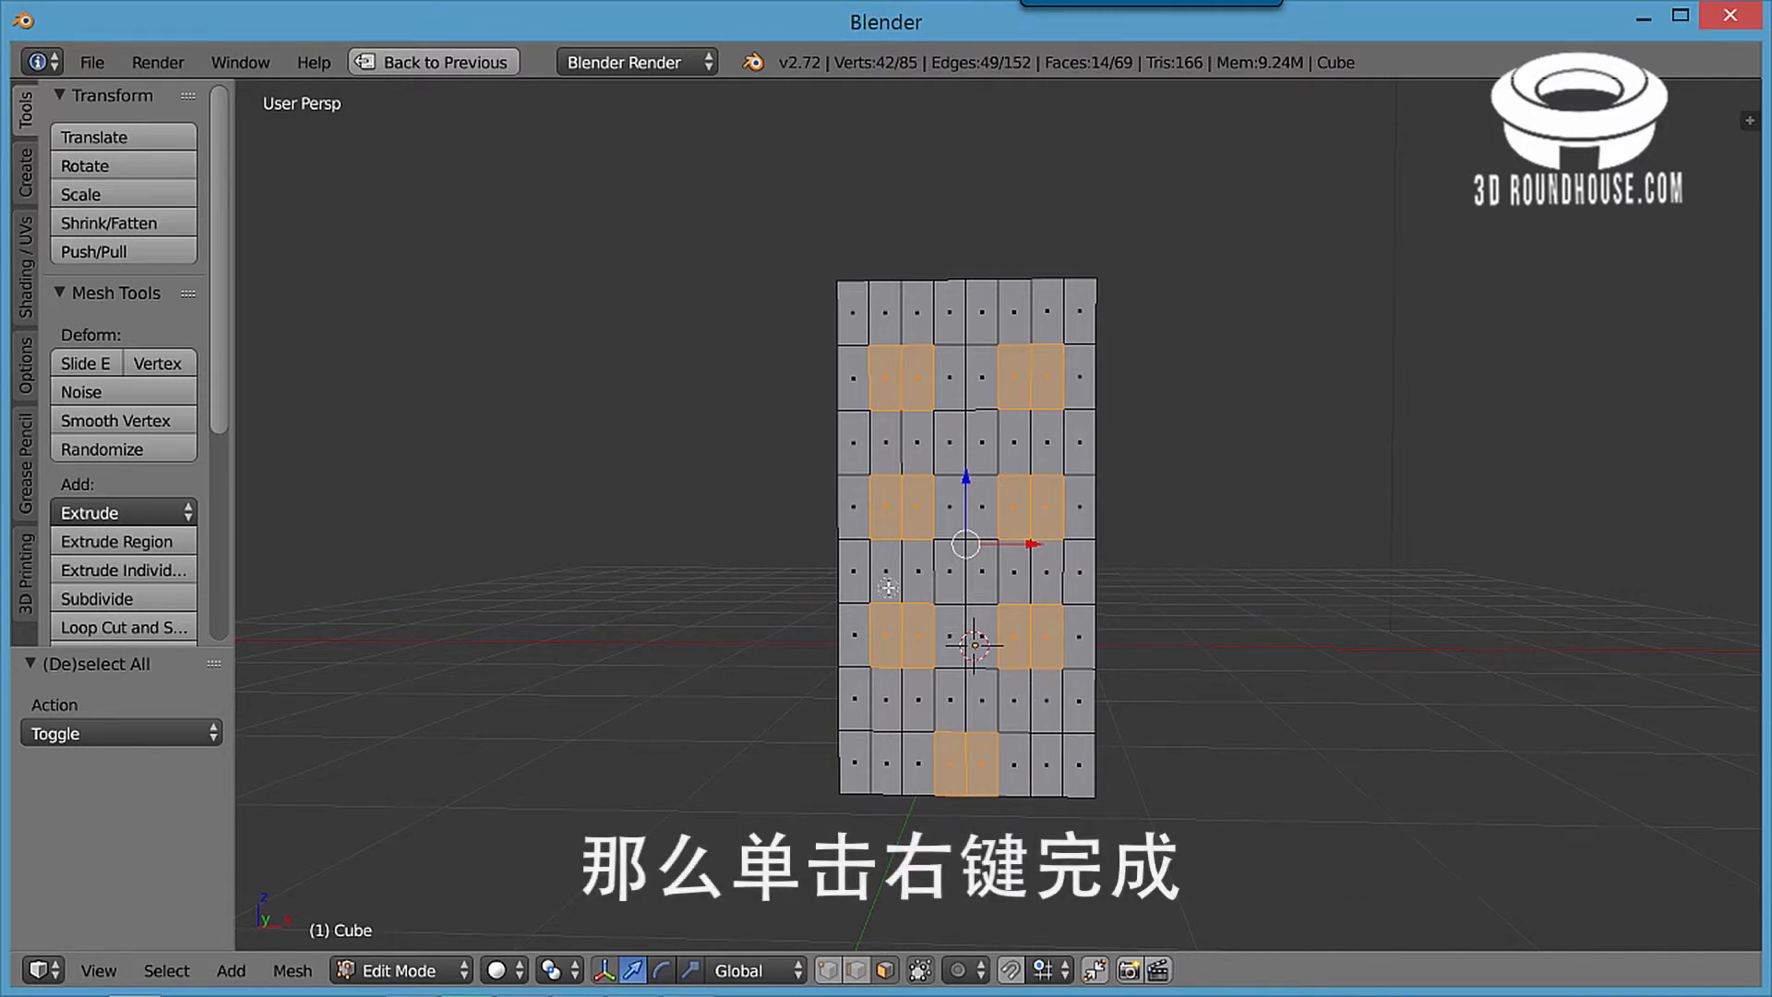
Step: Inset the selected window and door faces with a thickness of about 0.064
middle_drag(888, 587, 645, 511)
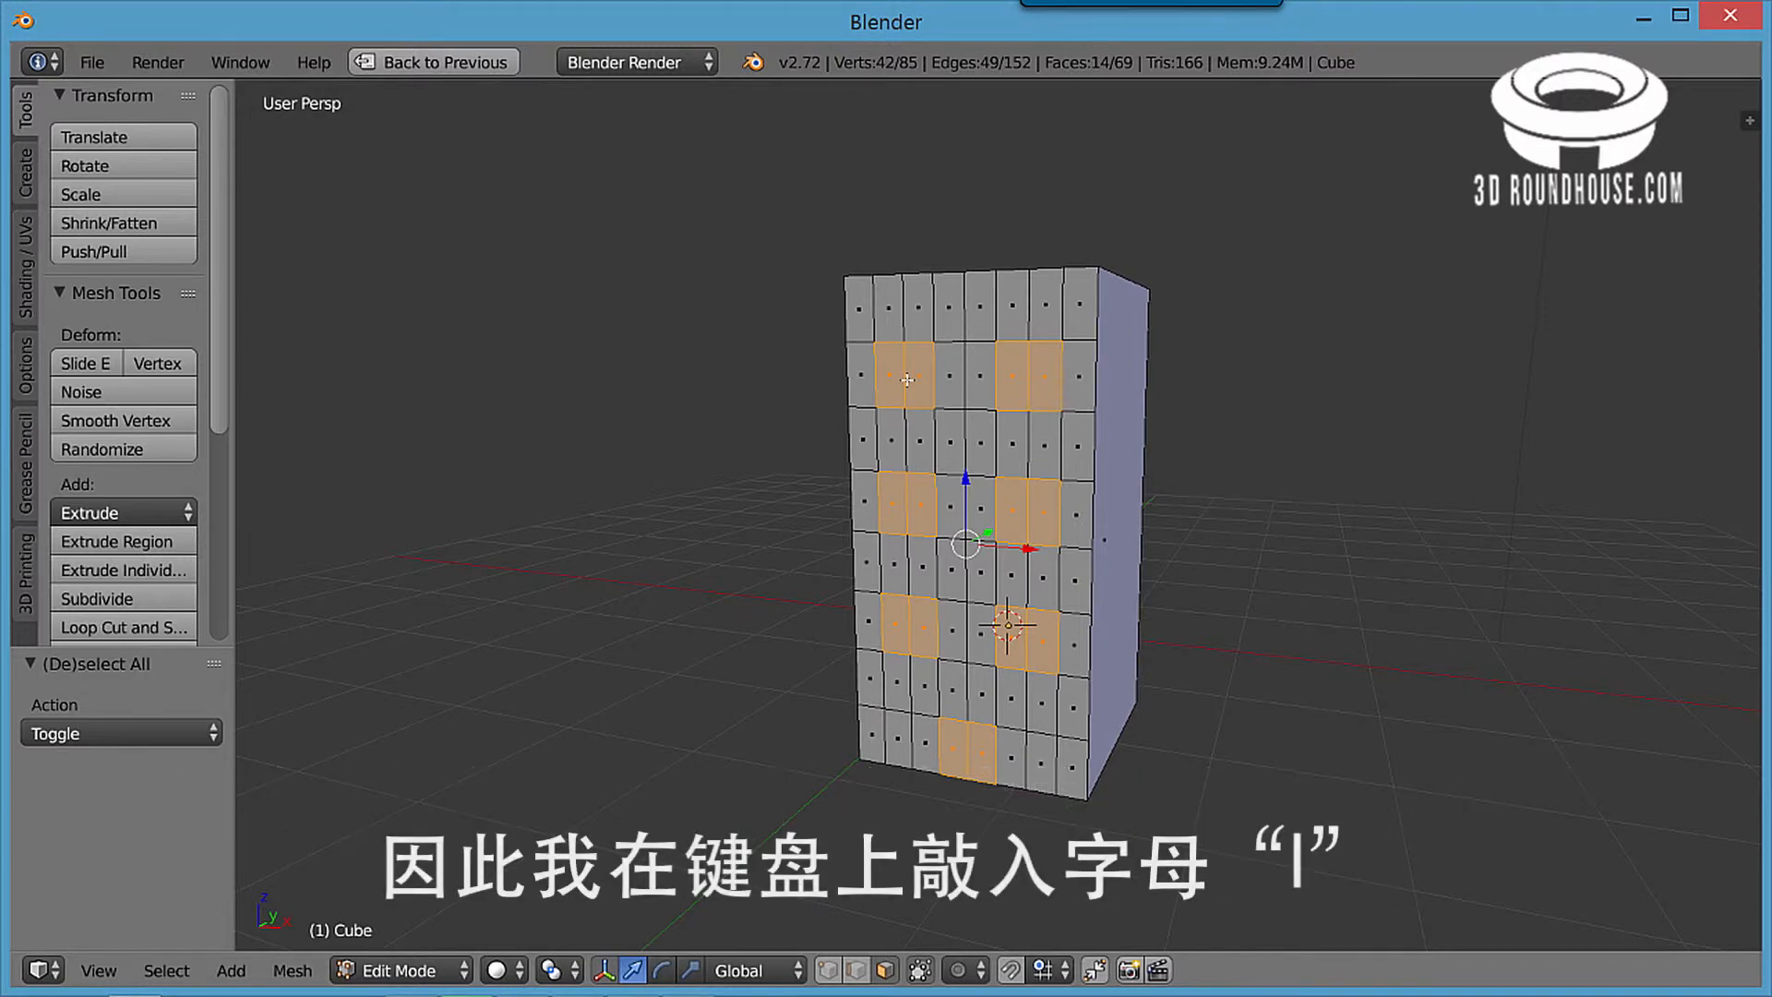
key(i)
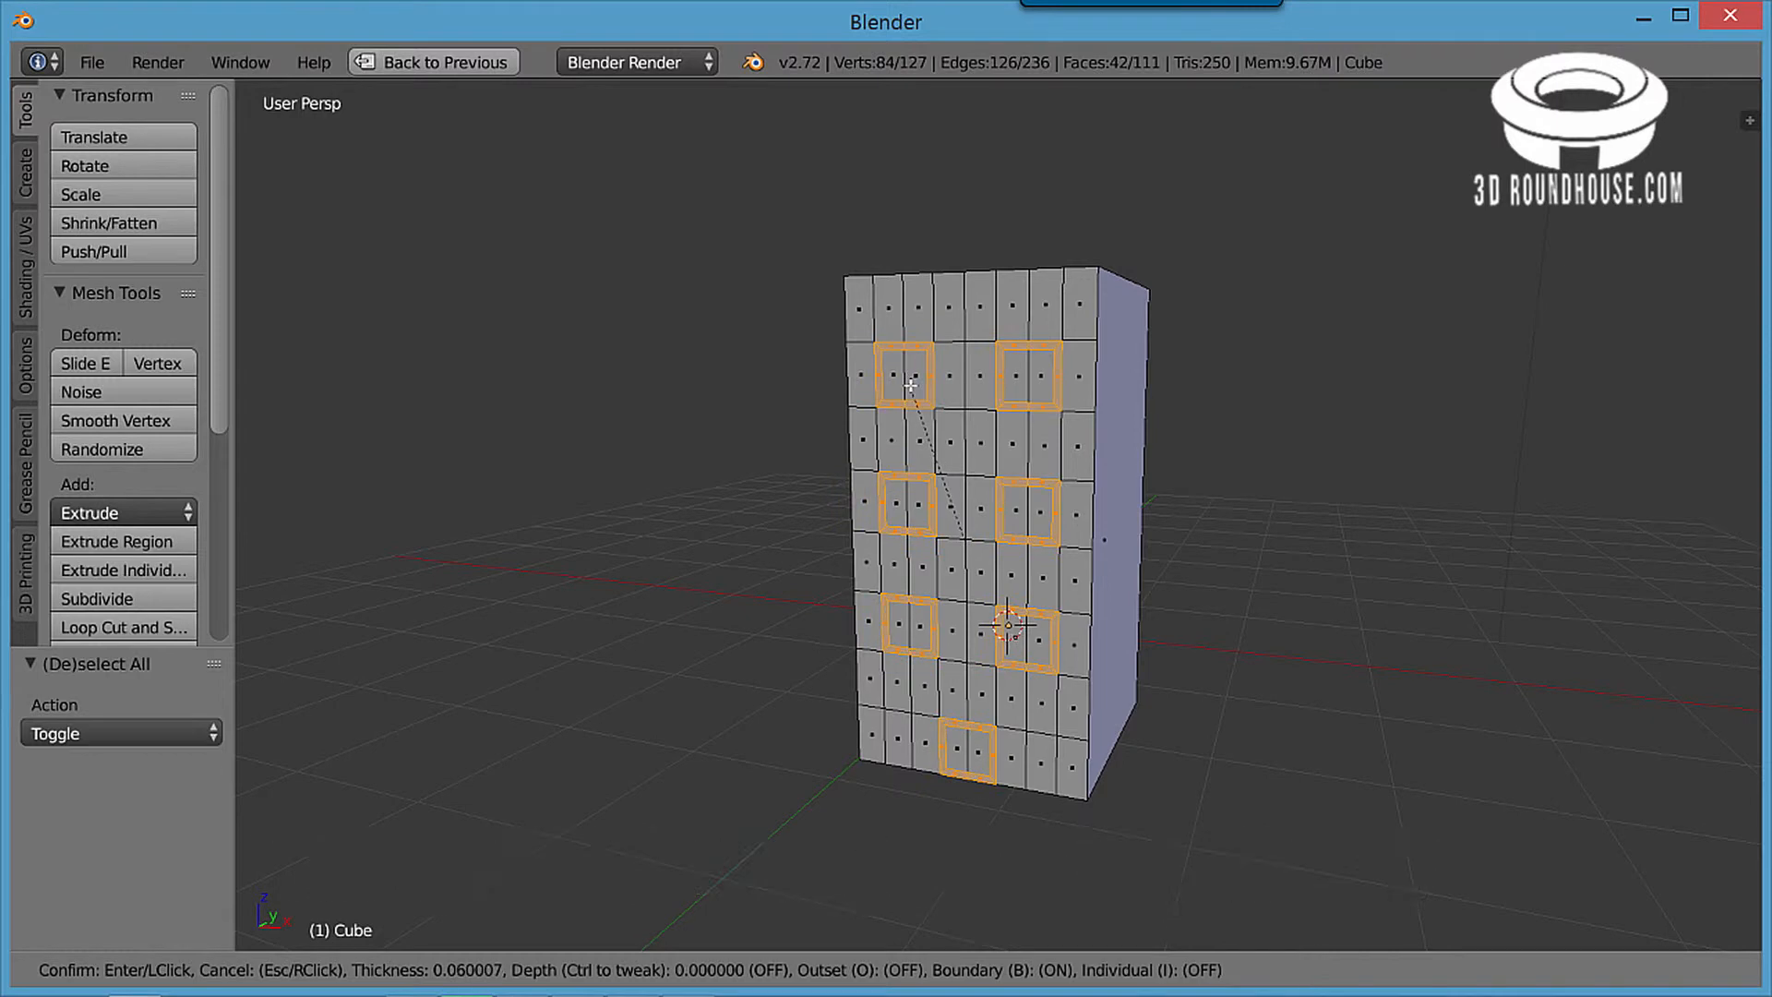
click(910, 388)
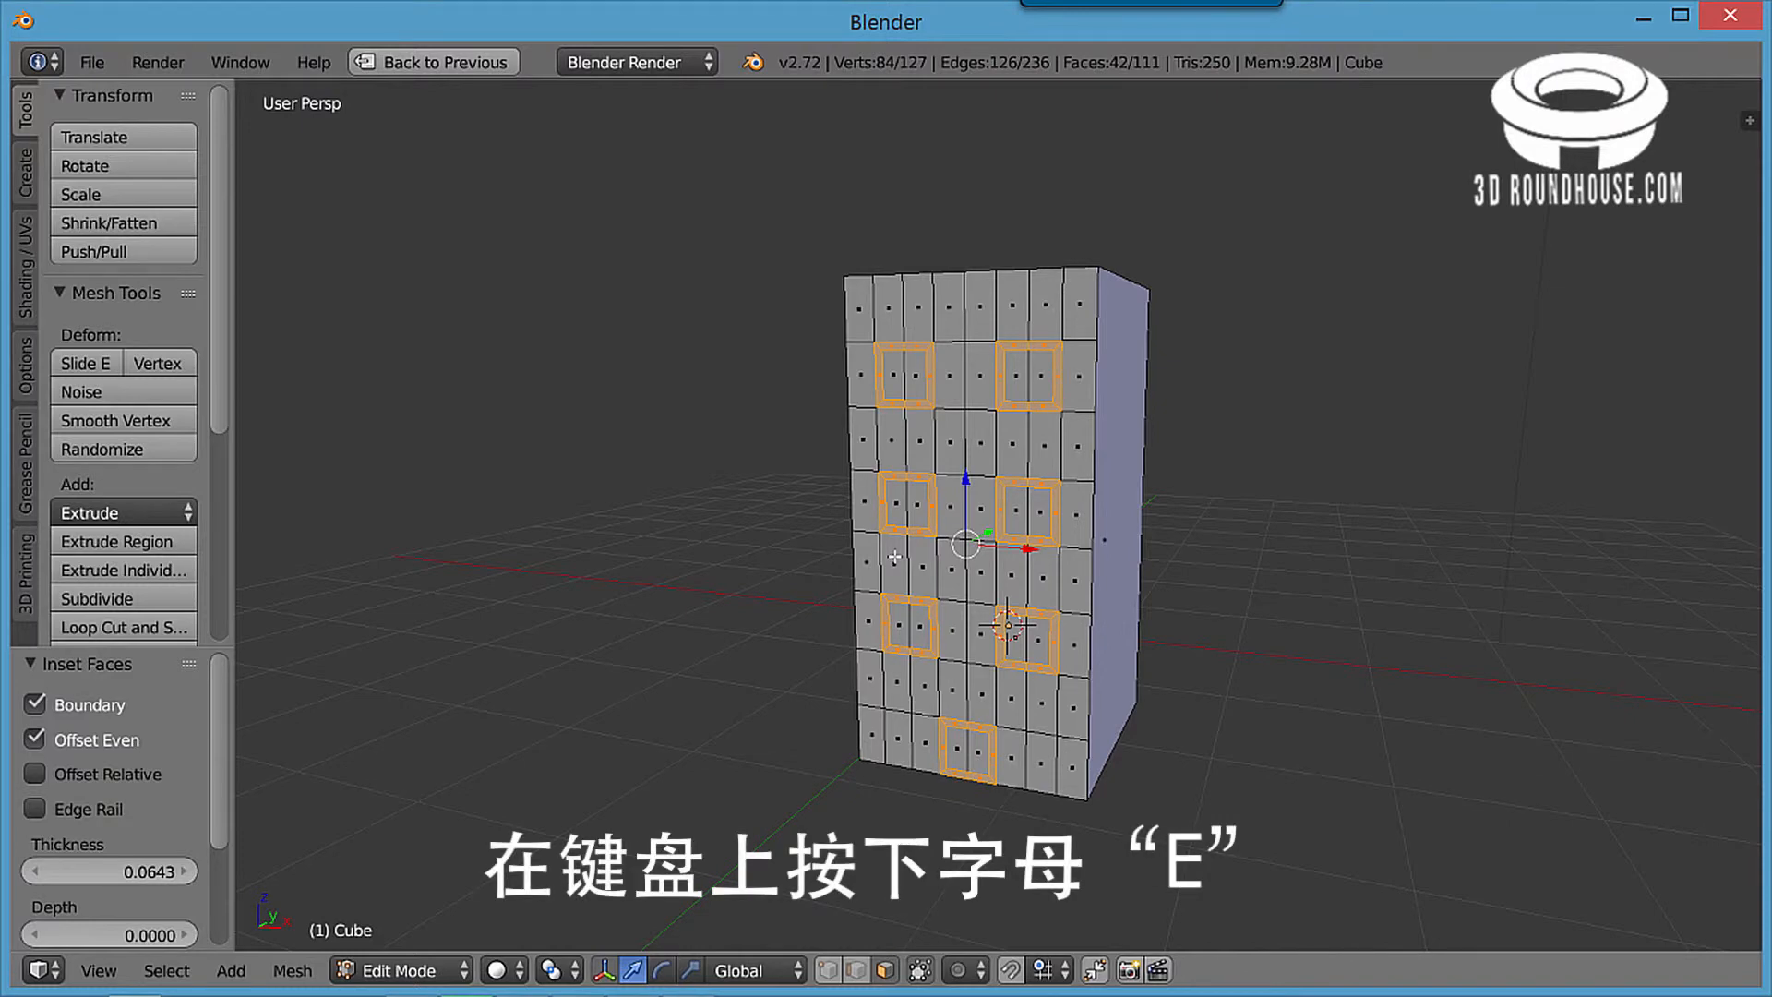
Step: Extrude the selected window and door frame faces outward by 0.1 along their normal
key(e)
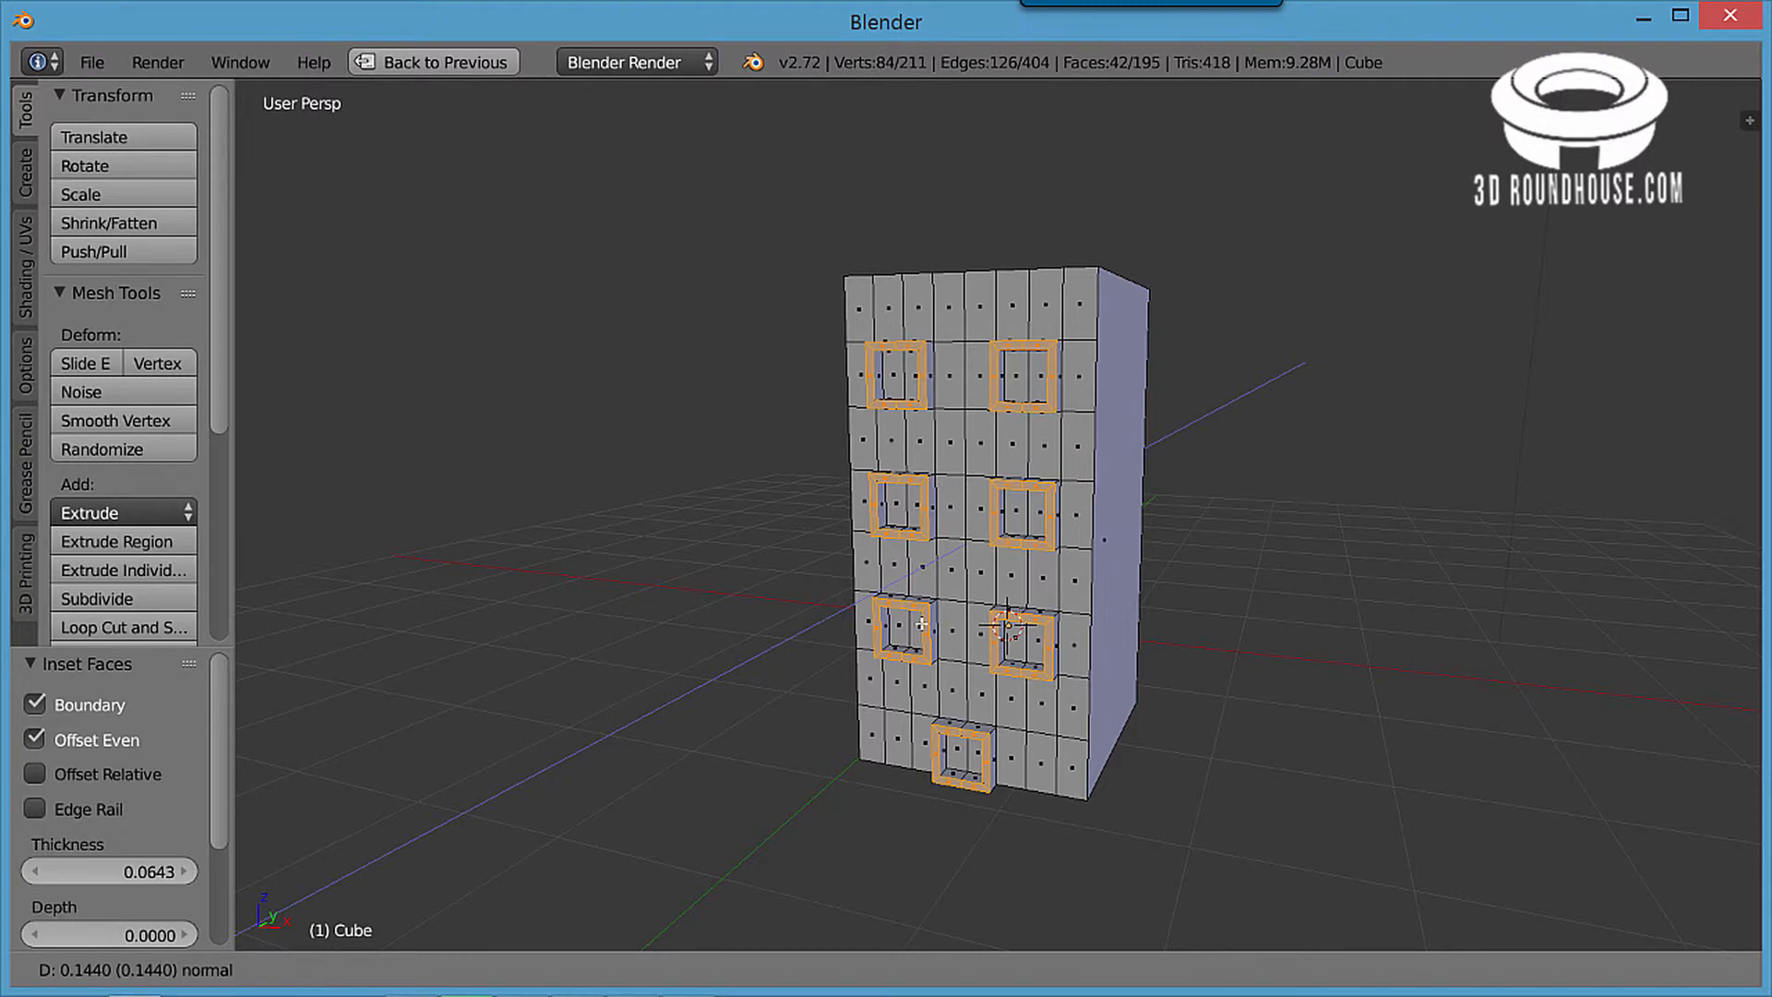
text(.1)
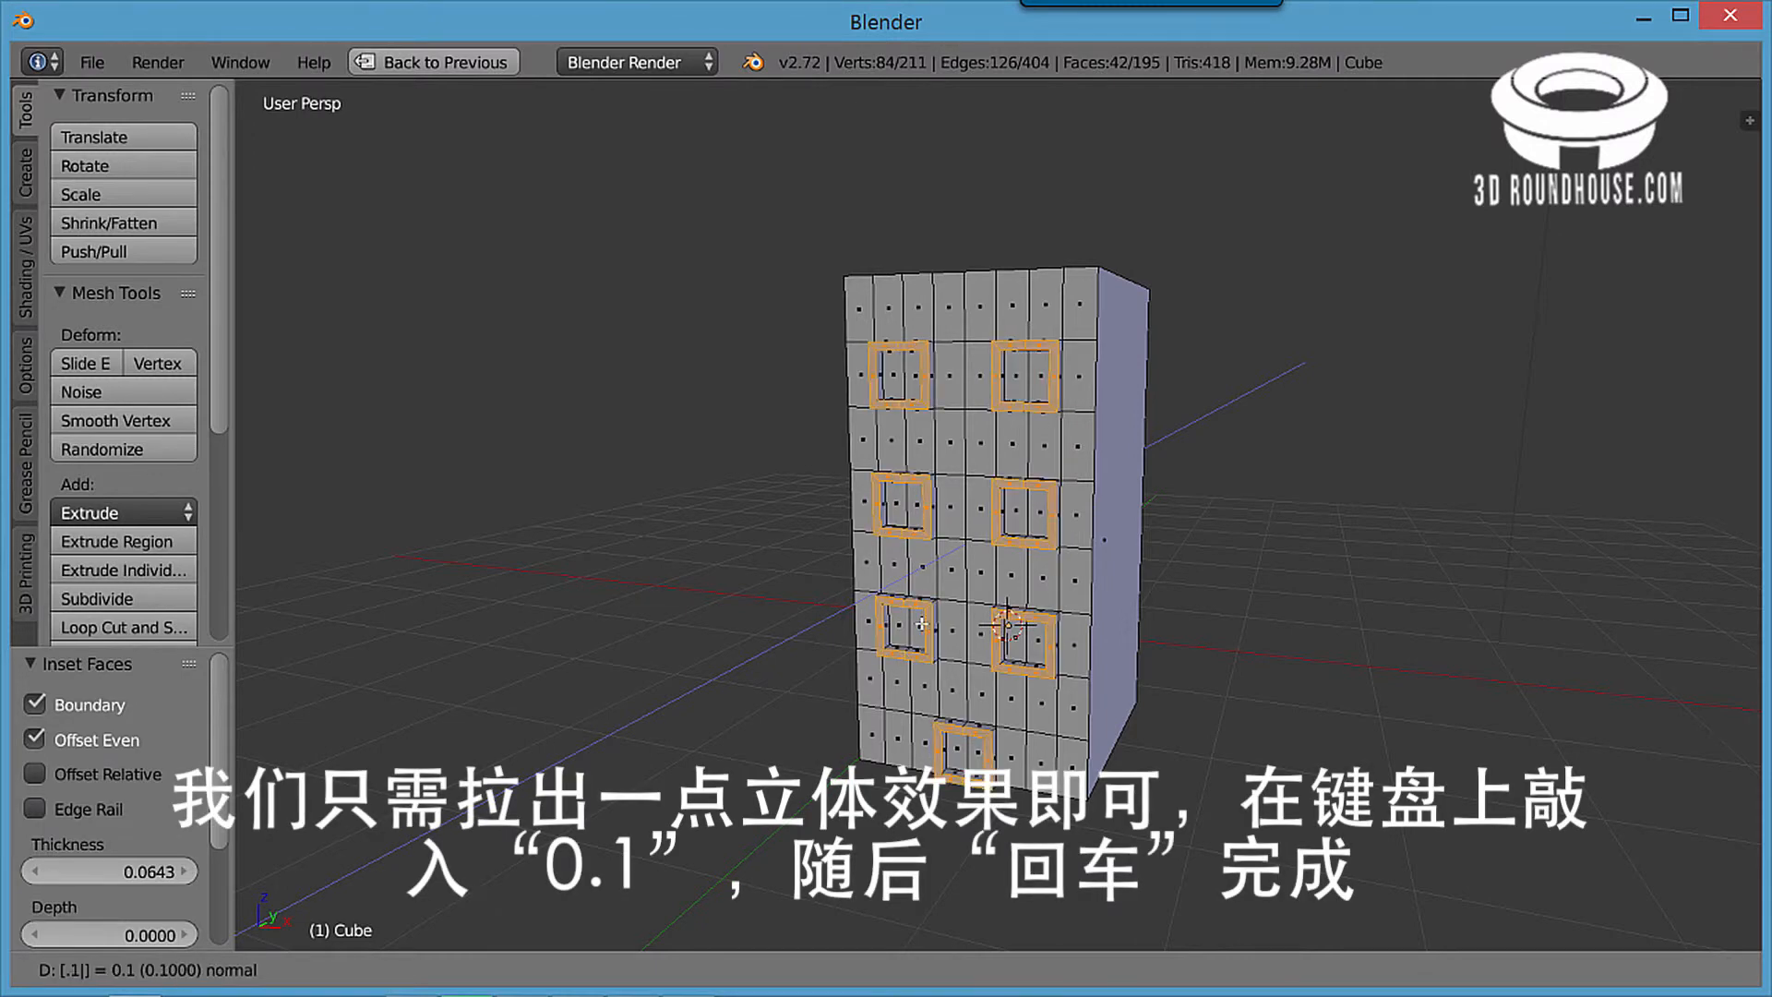
key(Return)
scroll(1046, 638, up, 2)
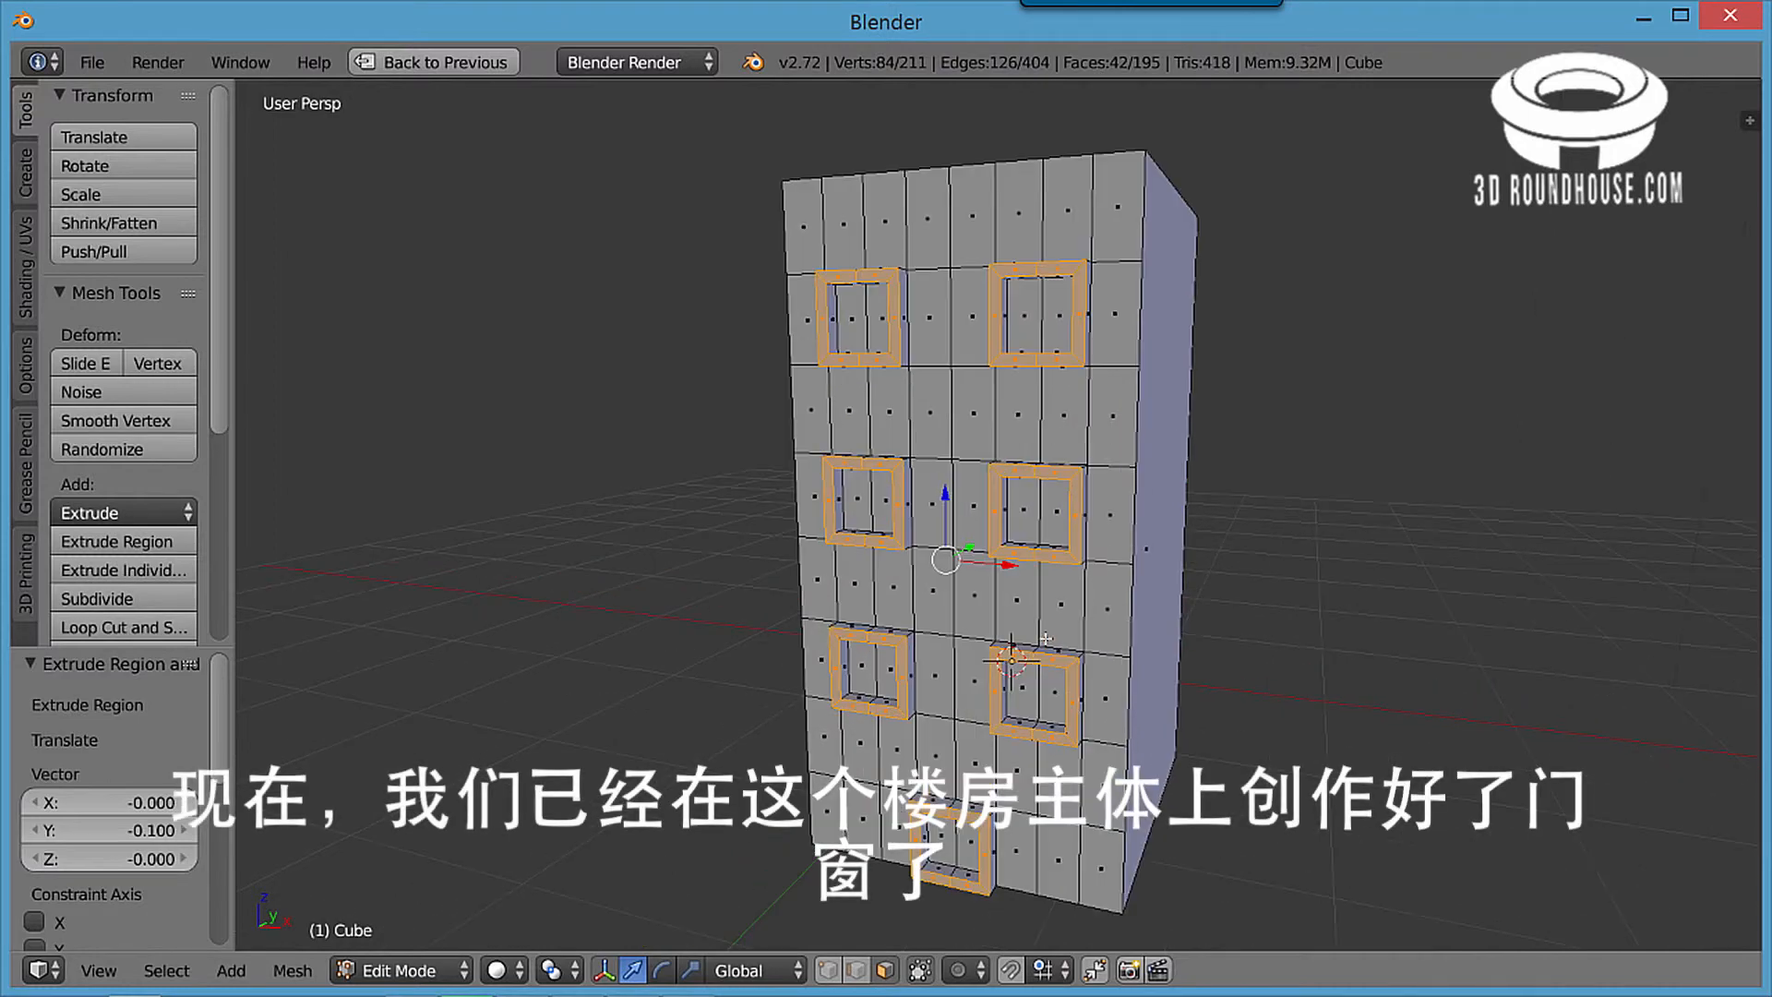
mouse_move(1046, 637)
middle_down()
mouse_move(997, 637)
mouse_move(1107, 626)
mouse_move(1029, 661)
middle_up()
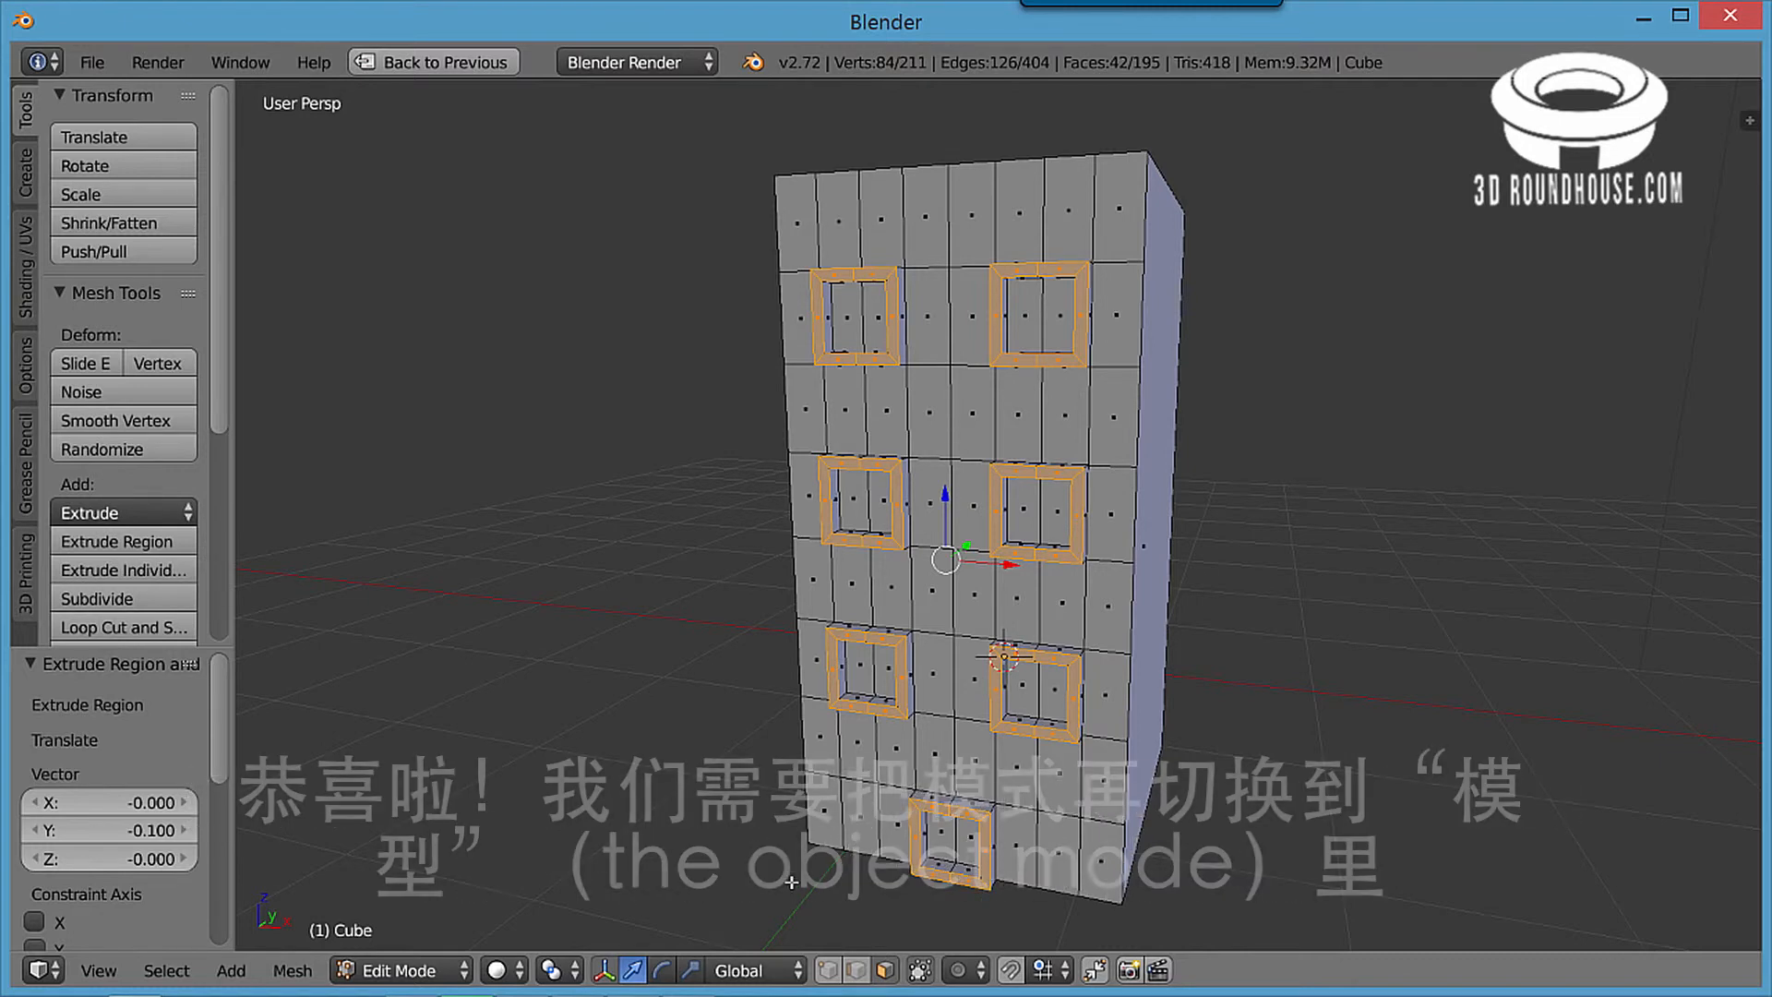
Step: Switch the building from Edit Mode to Object Mode and inspect its raised window and door frames from an angle
click(465, 971)
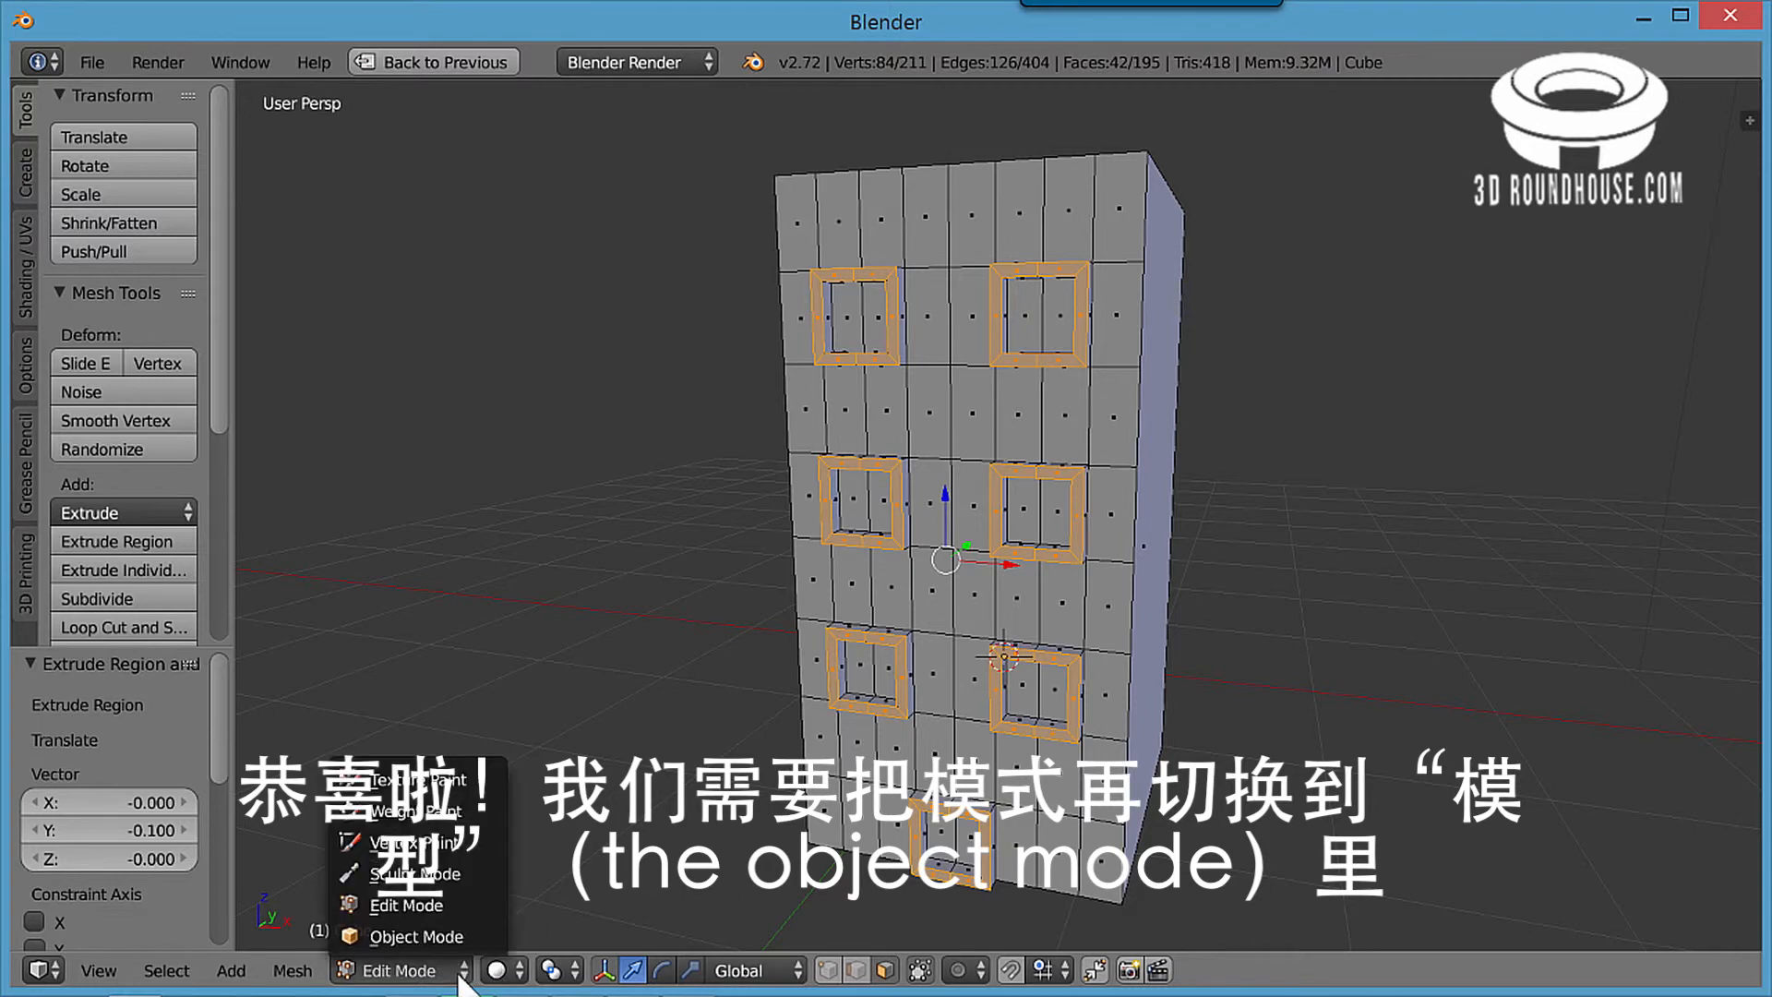
click(443, 938)
mouse_move(861, 817)
middle_down()
mouse_move(806, 797)
mouse_move(817, 781)
middle_up()
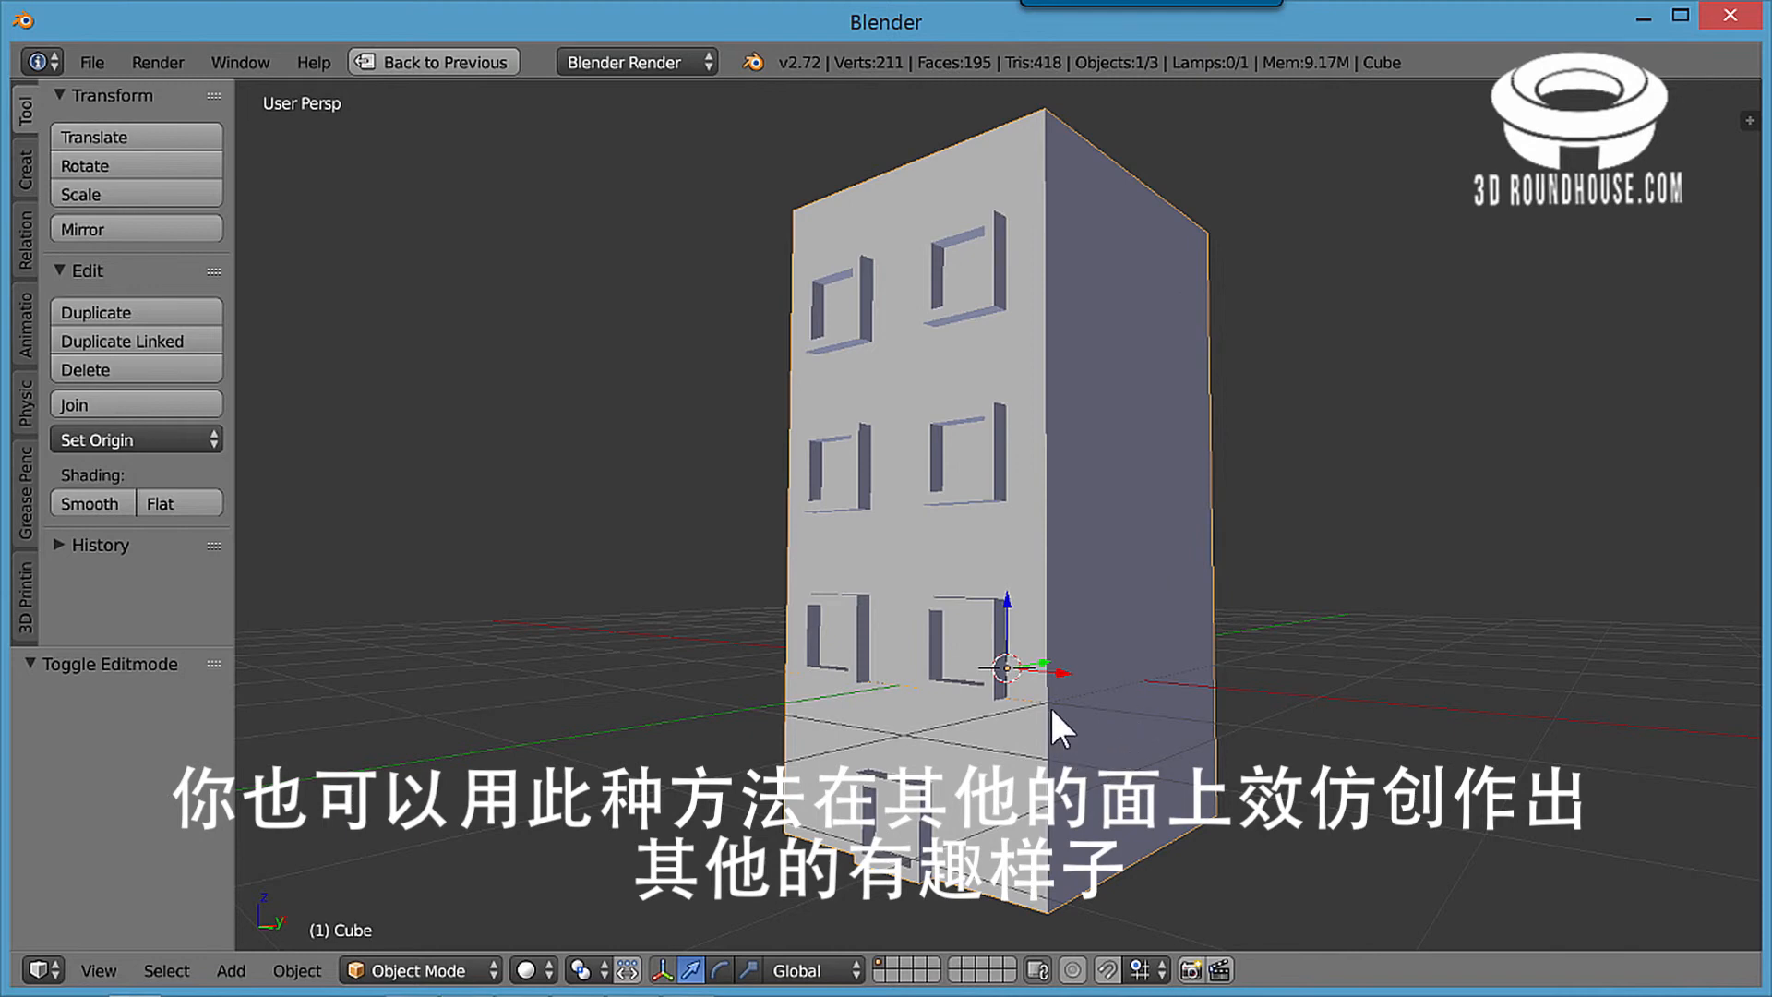
mouse_move(1050, 705)
middle_down()
mouse_move(1231, 705)
mouse_move(1040, 705)
middle_up()
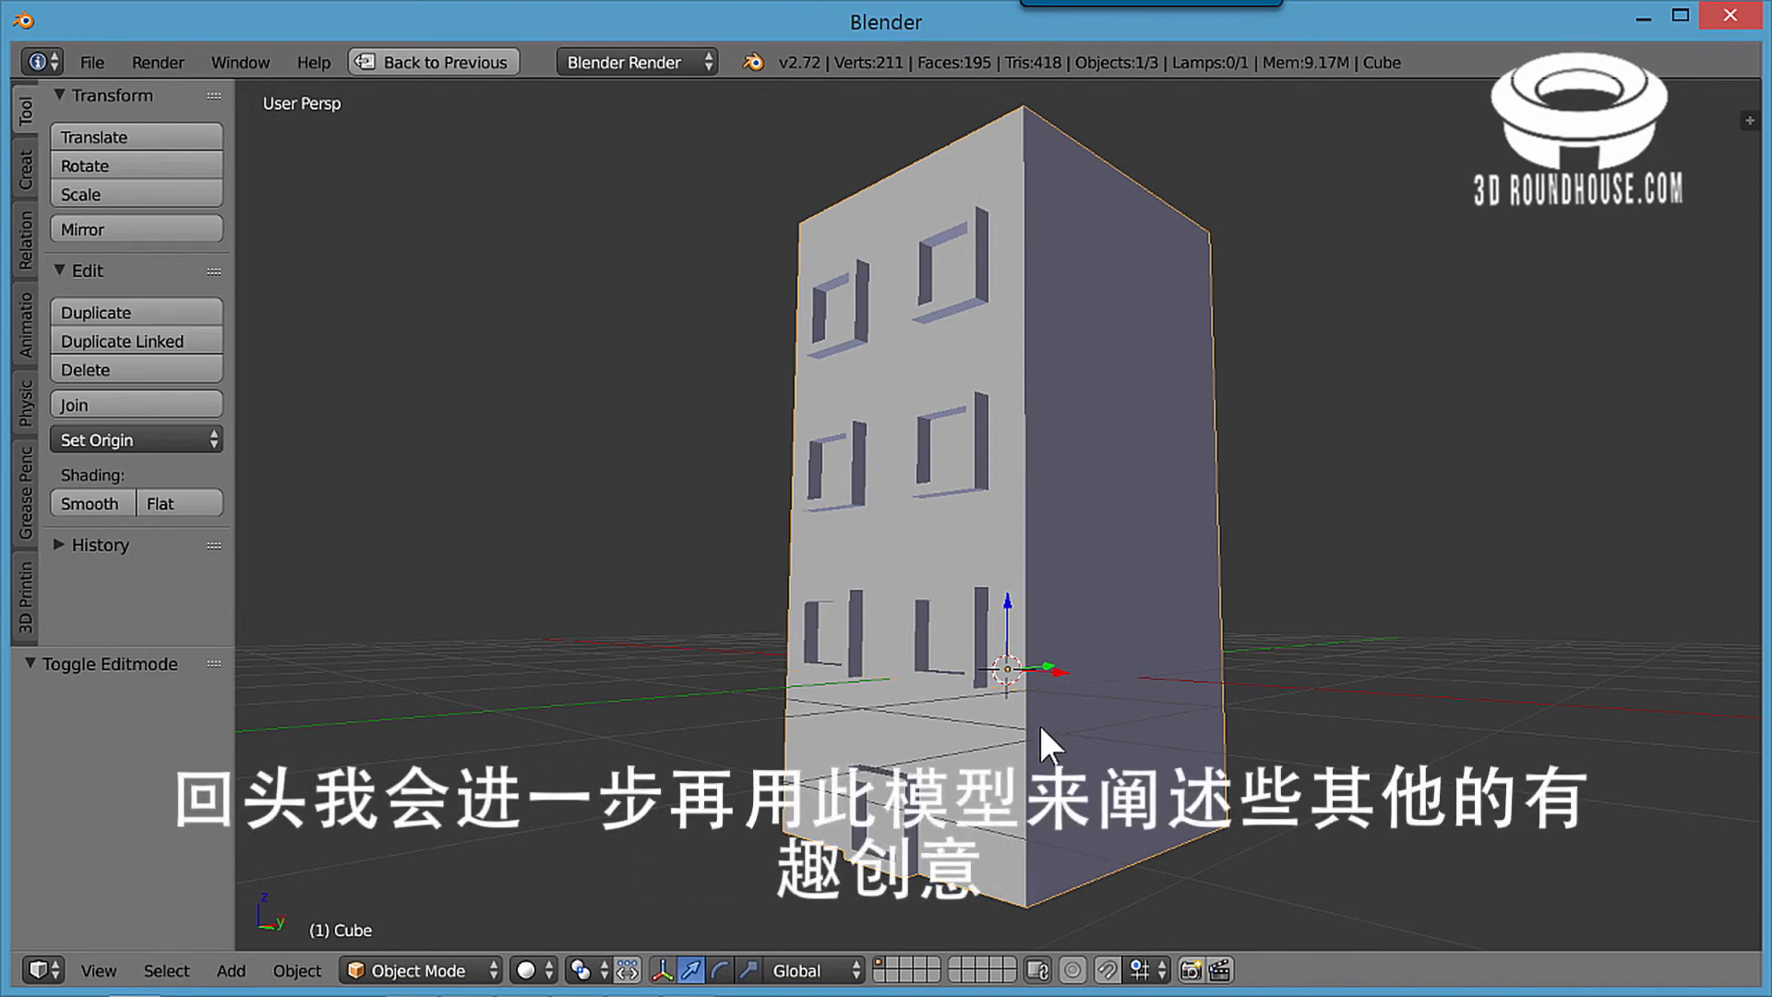